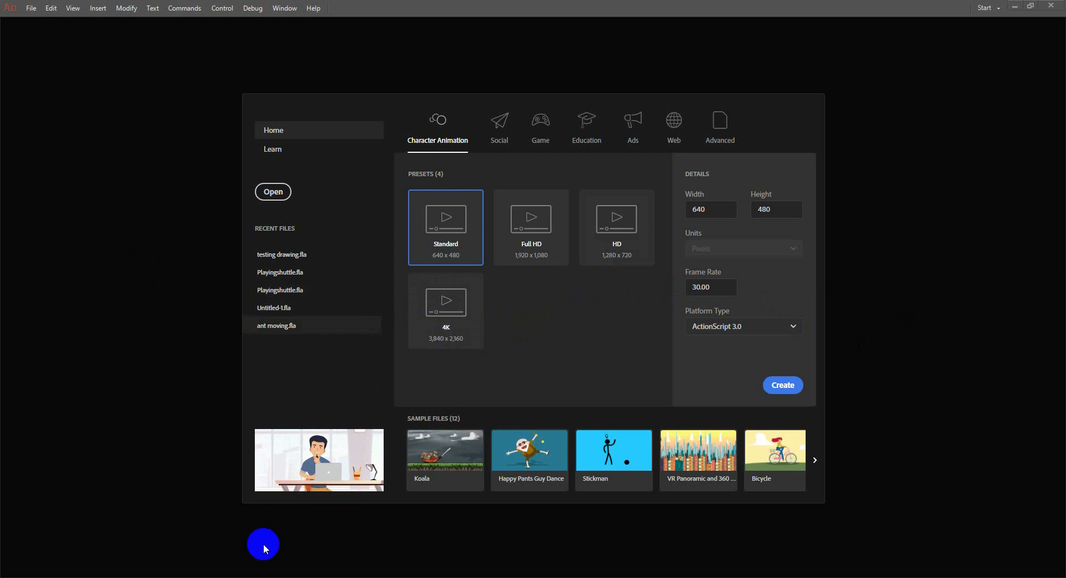
# - Check the file type of the flyingbird video in the MP3 folder through its file properties
pyautogui.click(257, 577)
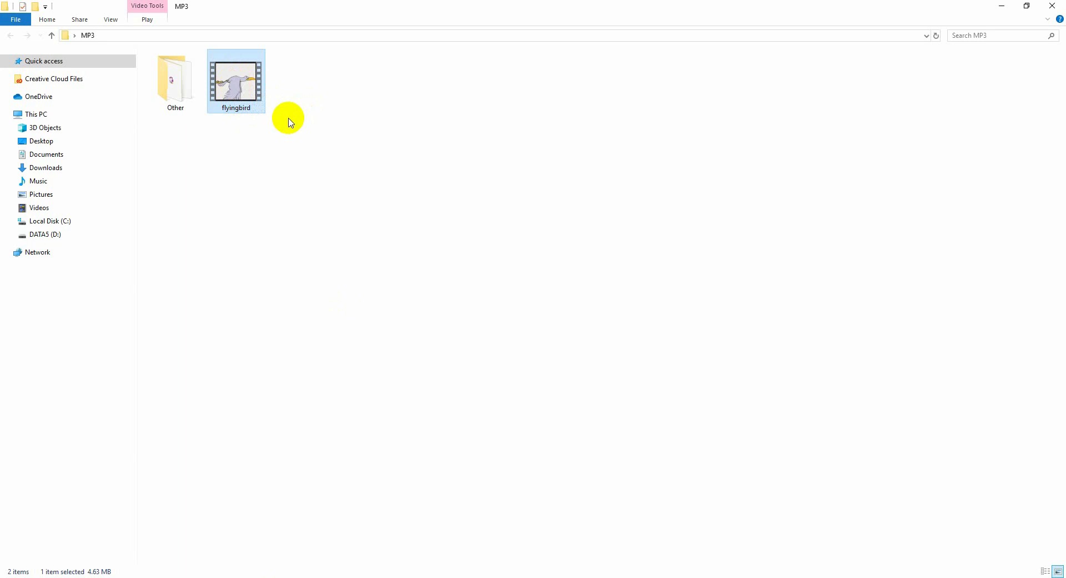
pyautogui.rightClick(243, 102)
pyautogui.click(312, 334)
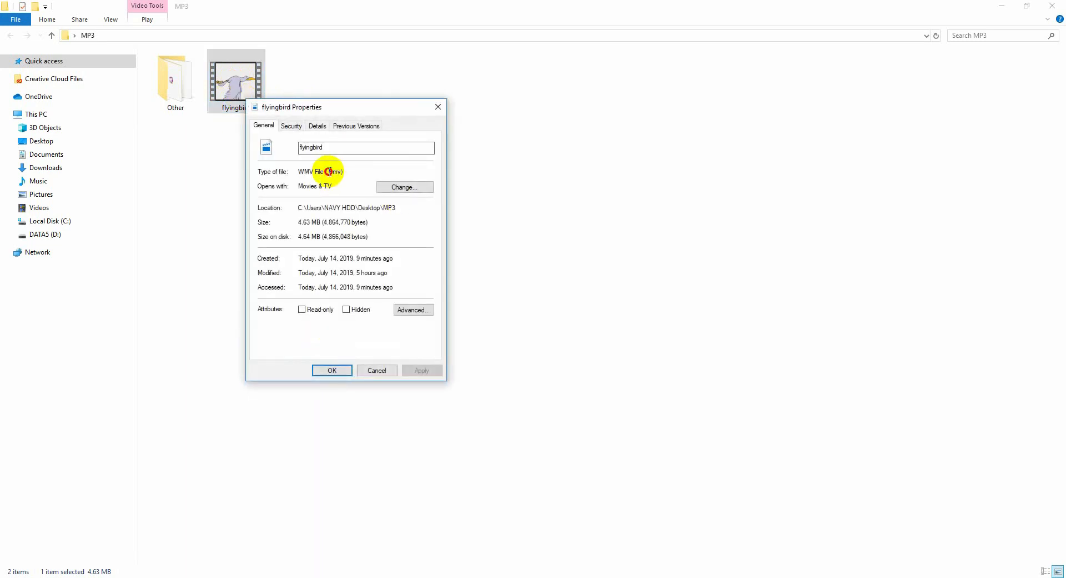
pyautogui.moveTo(328, 172); pyautogui.dragTo(346, 172)
pyautogui.click(438, 107)
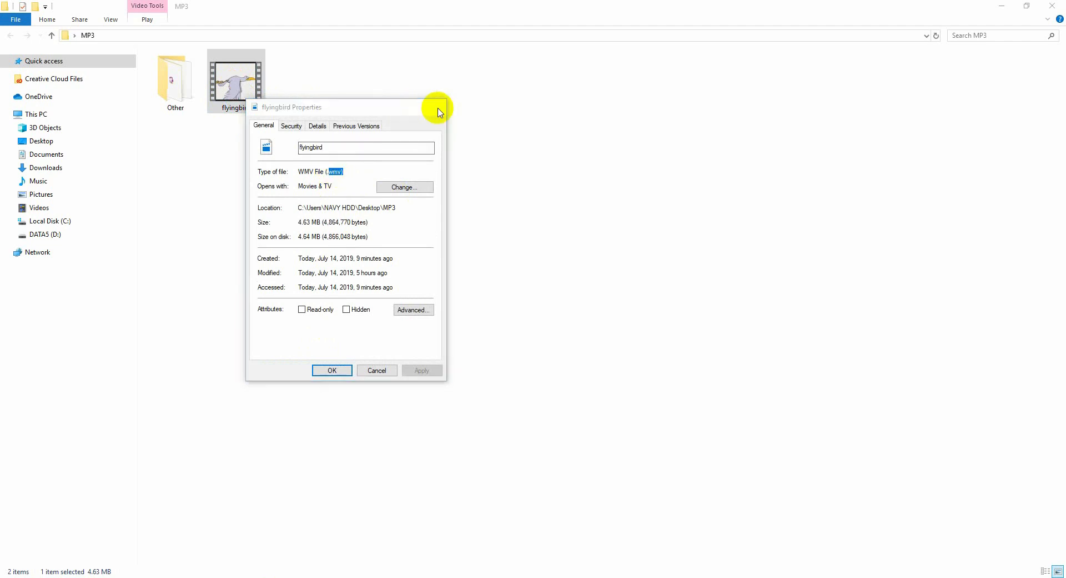
# - Switch to Tipard MKV Video Converter, add the flyingbird video and choose FLV - Flash Video Format as its output profile
pyautogui.click(802, 576)
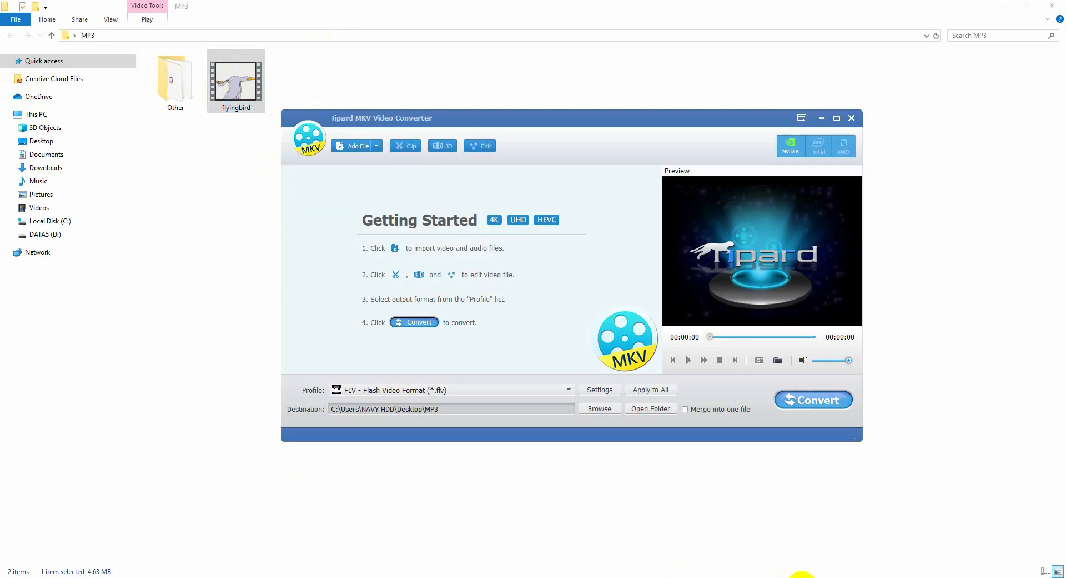
pyautogui.moveTo(240, 84); pyautogui.dragTo(411, 262)
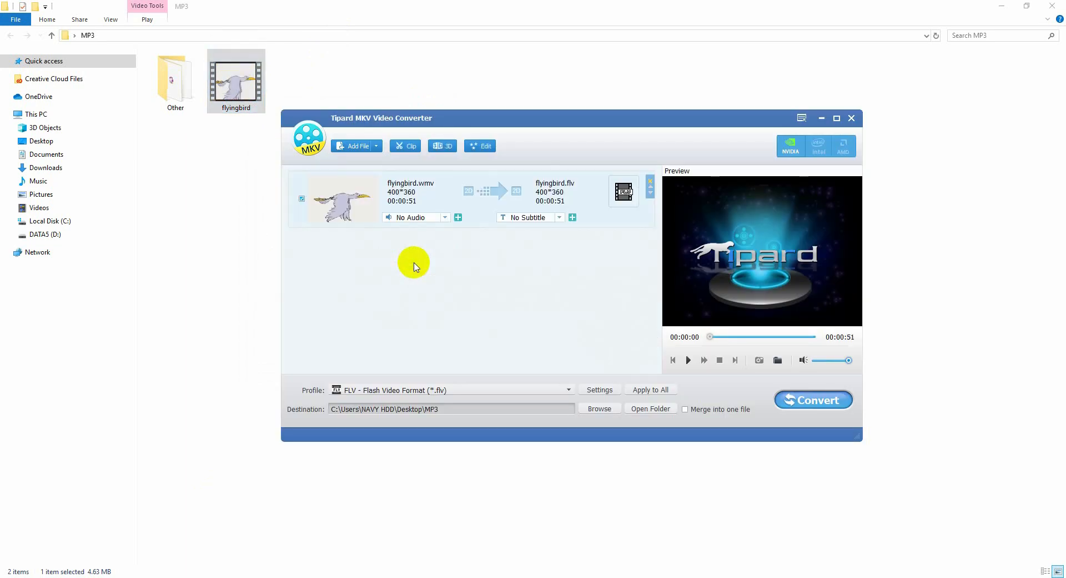
pyautogui.click(624, 194)
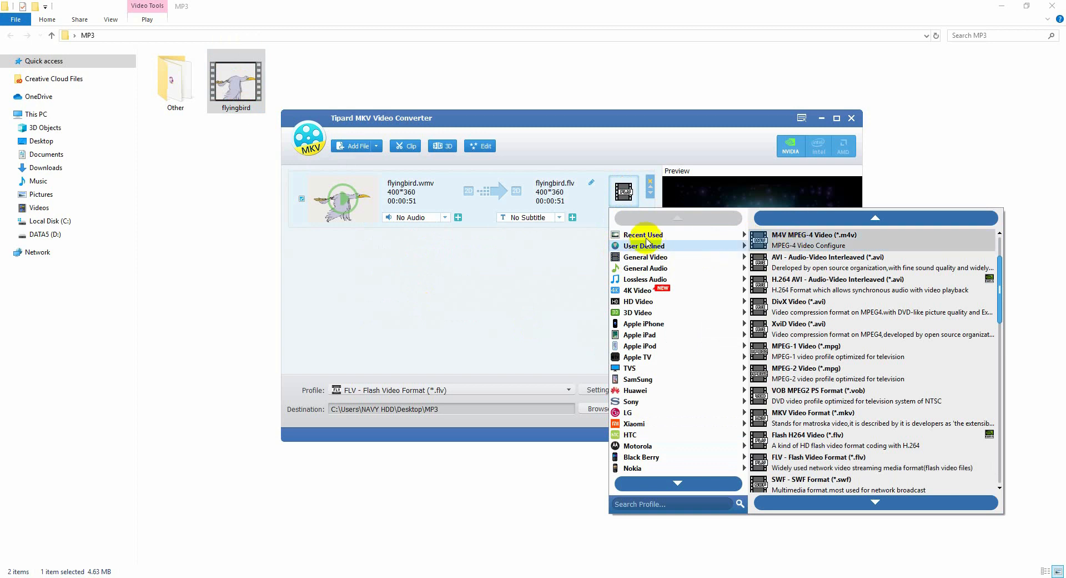
pyautogui.moveTo(649, 236)
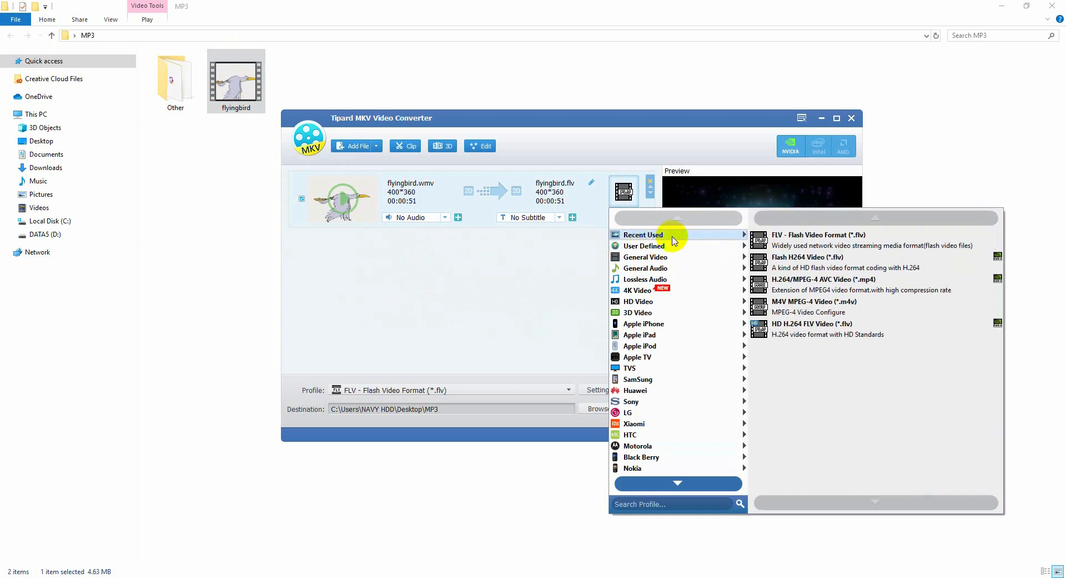
pyautogui.click(816, 243)
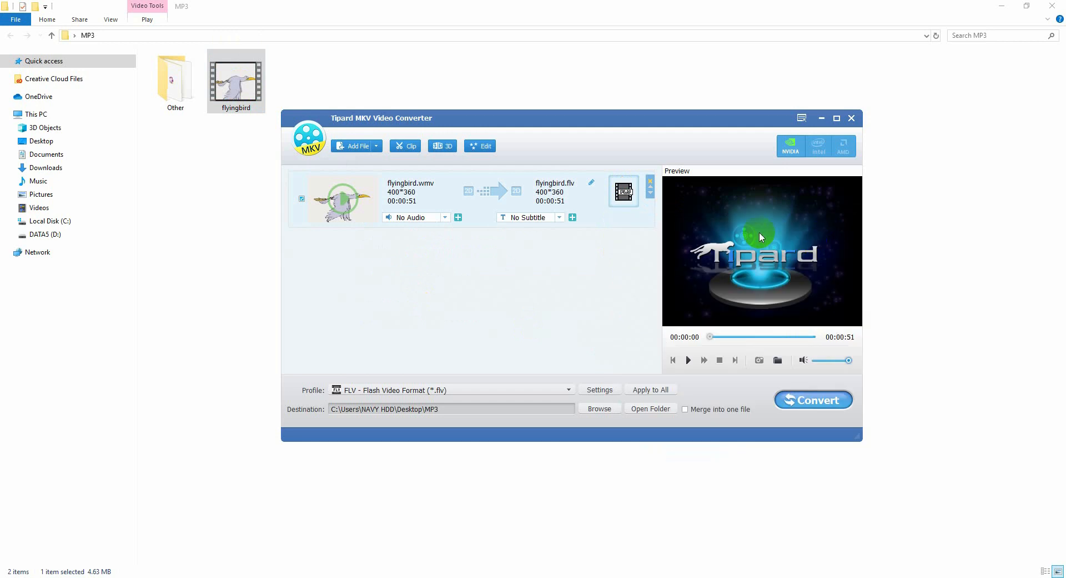
# - Convert the flyingbird video to FLV and quit the converter
pyautogui.click(805, 402)
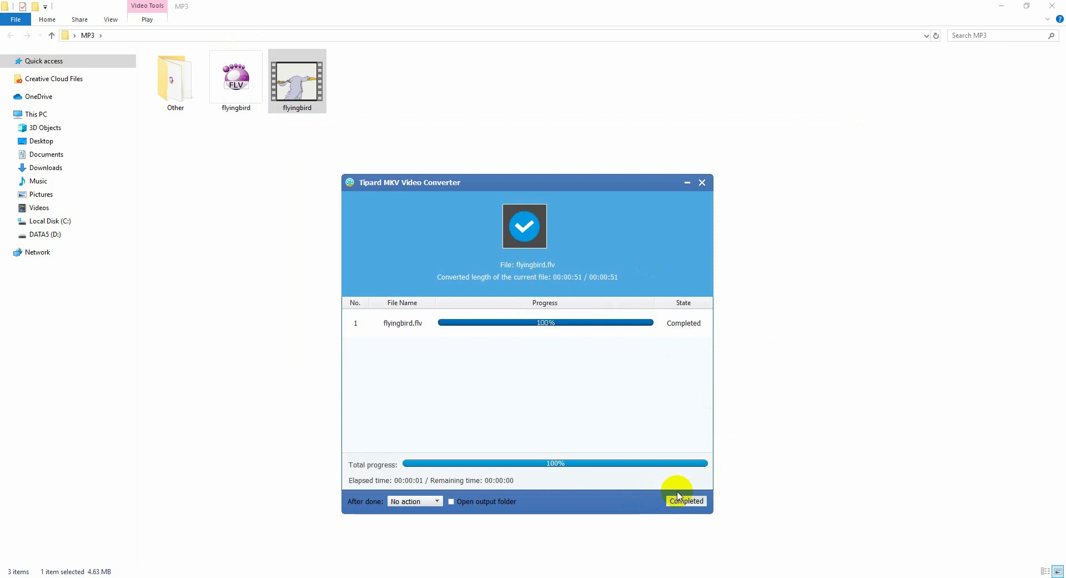
pyautogui.click(687, 500)
pyautogui.click(851, 118)
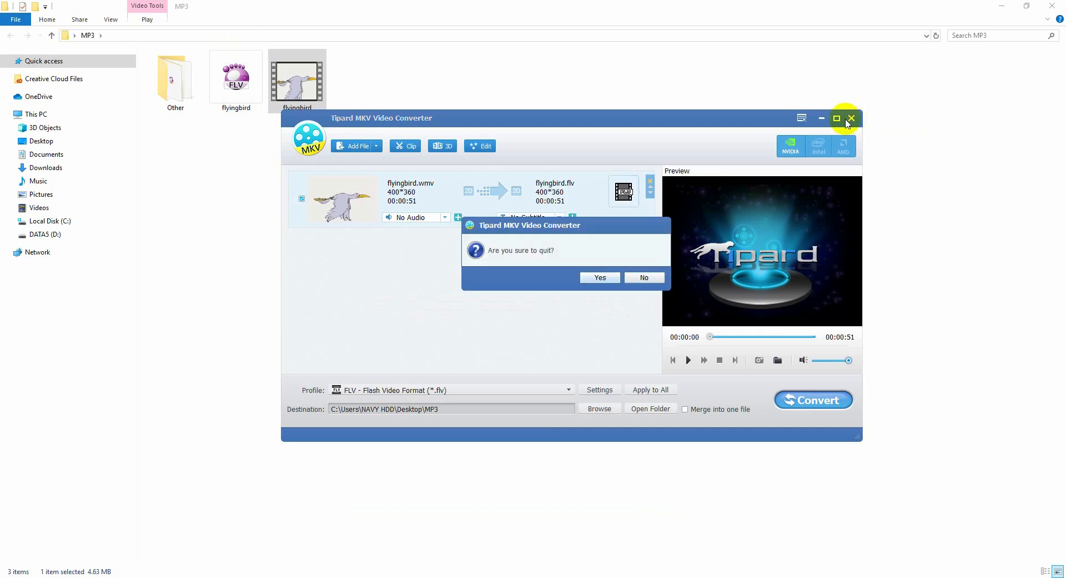
pyautogui.click(597, 277)
# - Switch to Adobe Animate and create a Standard 640 x 480 ActionScript 3.0 document at 30 fps
pyautogui.click(234, 104)
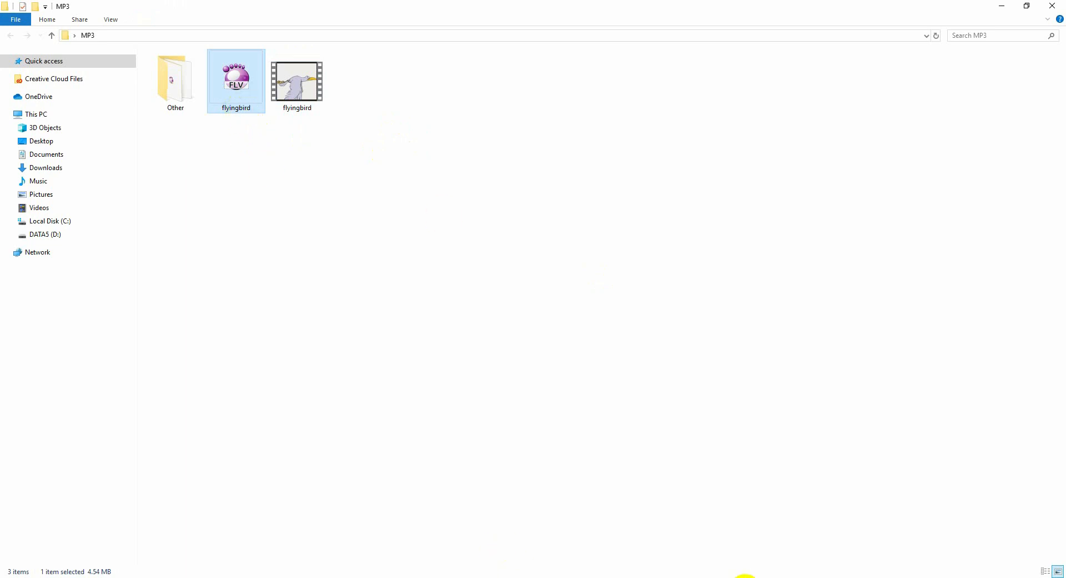
pyautogui.click(744, 572)
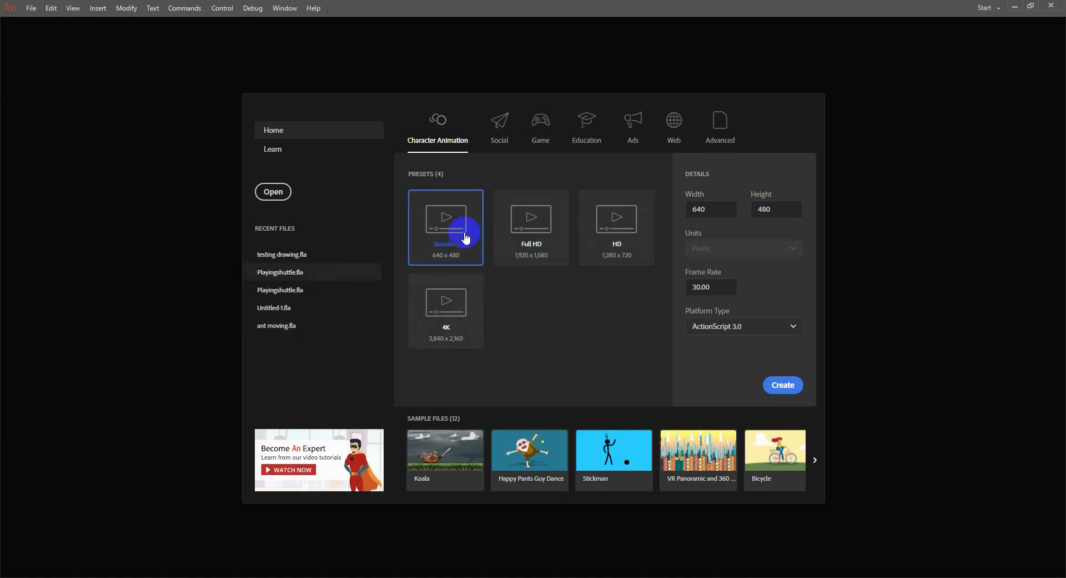
pyautogui.click(780, 388)
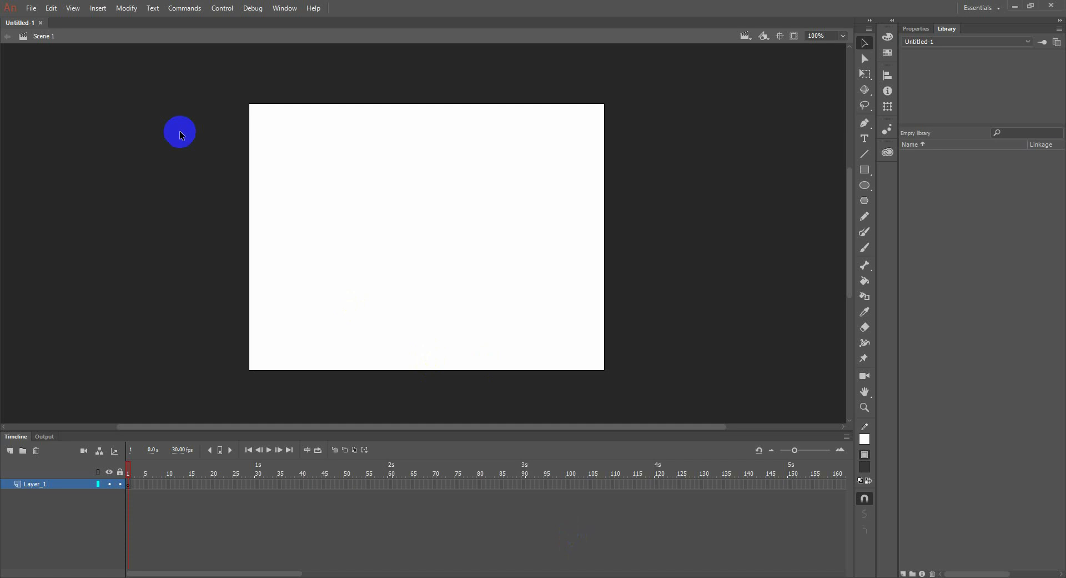
# - Start a video import with the option to embed FLV in SWF and play in timeline, using the flyingbird FLV file
pyautogui.click(30, 9)
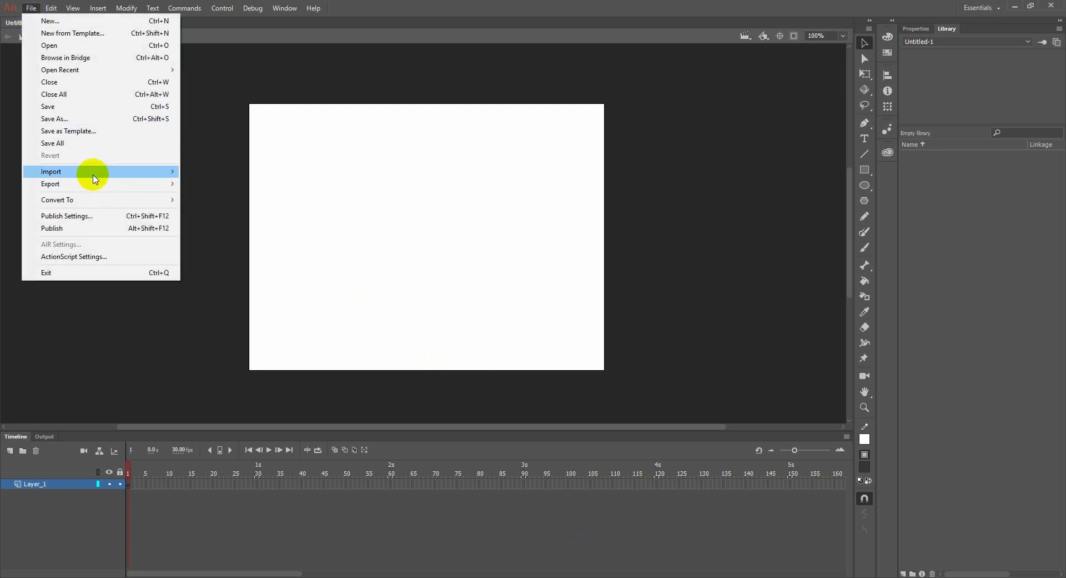
pyautogui.moveTo(171, 171)
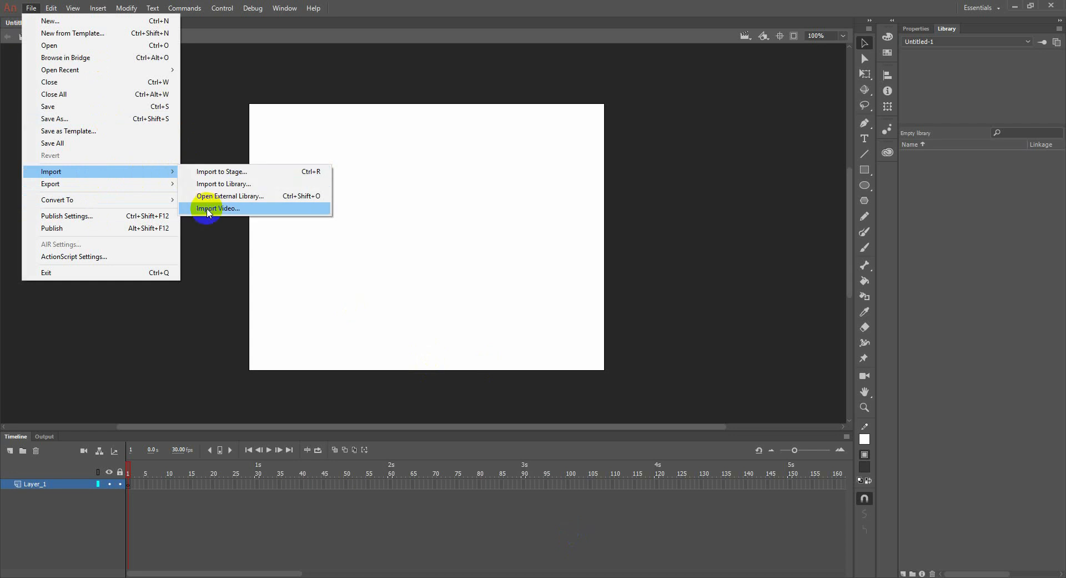
pyautogui.click(207, 209)
pyautogui.click(336, 207)
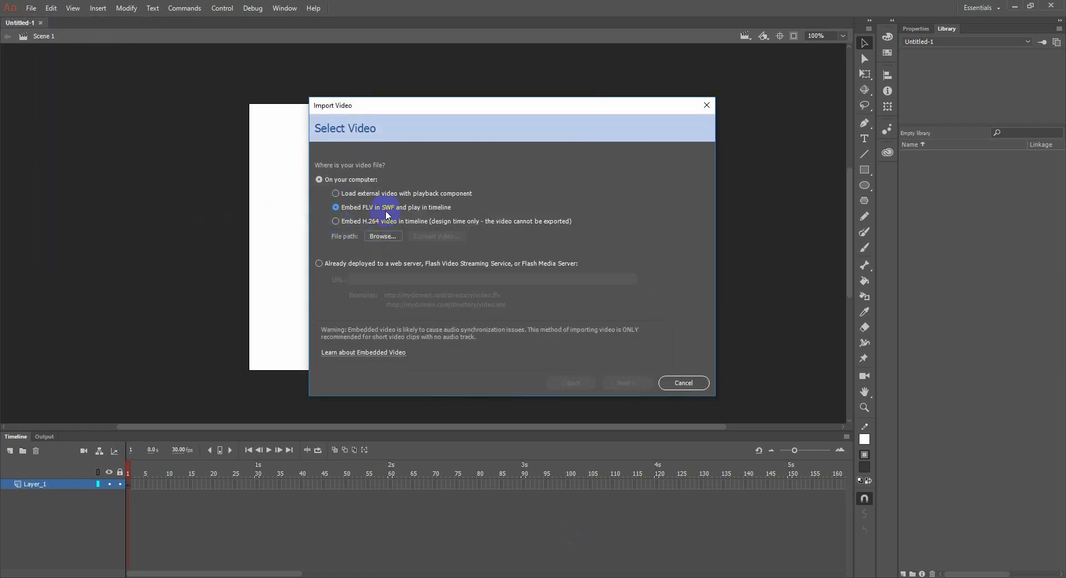
pyautogui.click(382, 236)
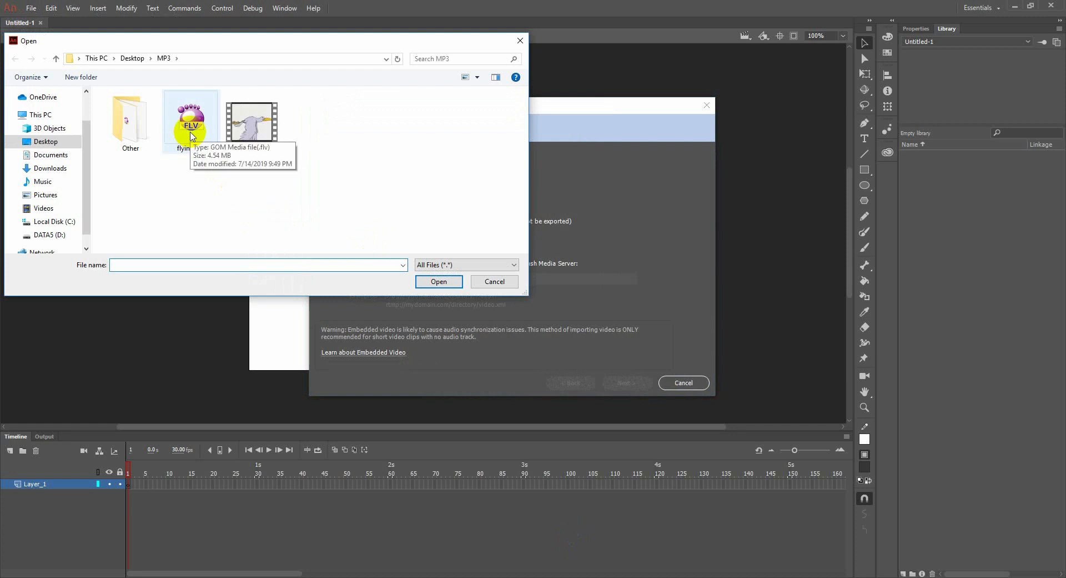
pyautogui.click(190, 135)
pyautogui.click(436, 280)
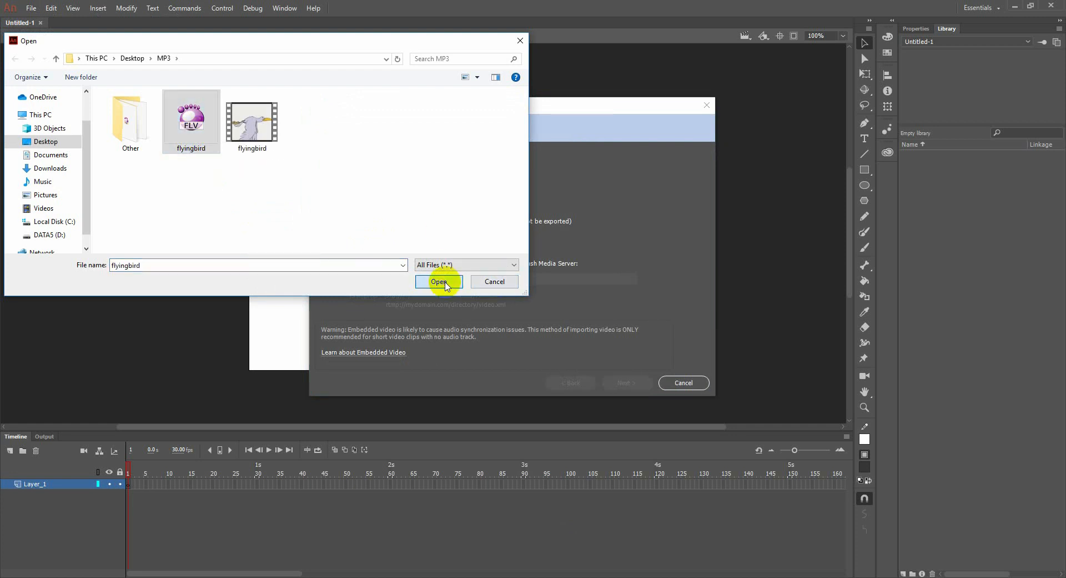
# - Embed the video on the stage without its audio and move the instance toward the stage's upper-left corner
pyautogui.click(628, 384)
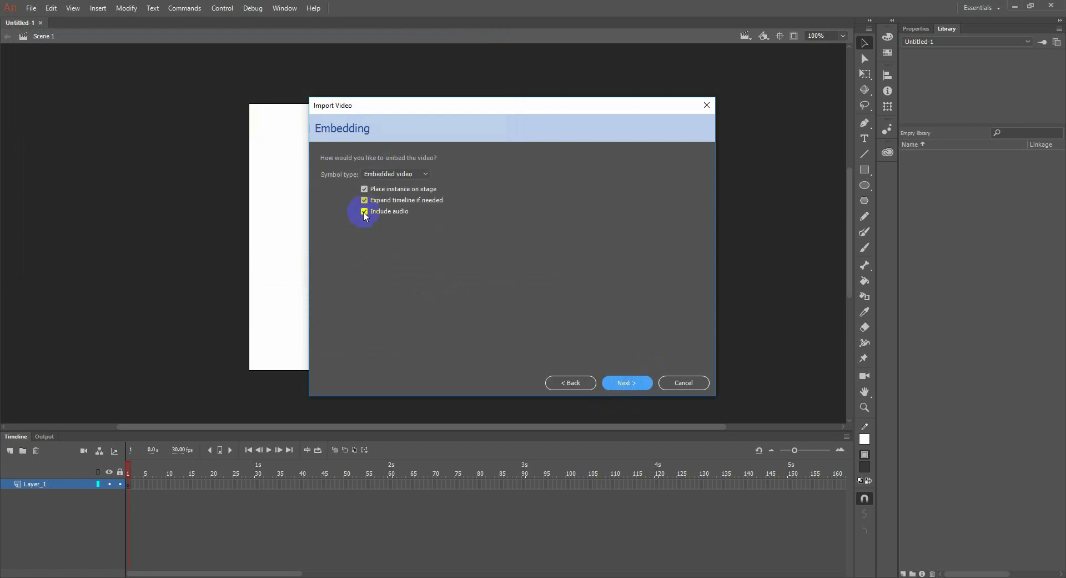
pyautogui.click(364, 213)
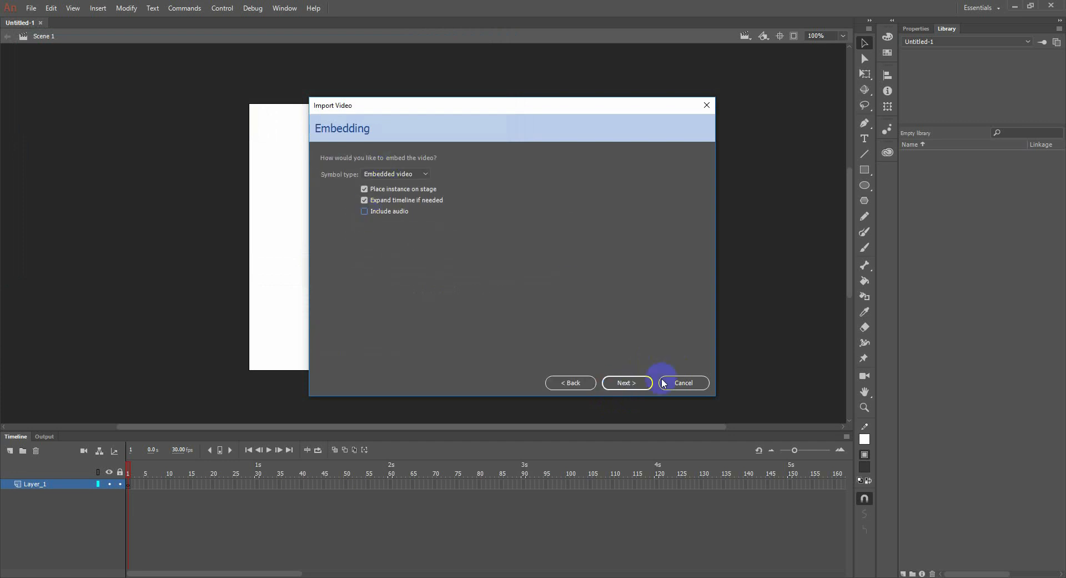
pyautogui.click(626, 382)
pyautogui.click(629, 382)
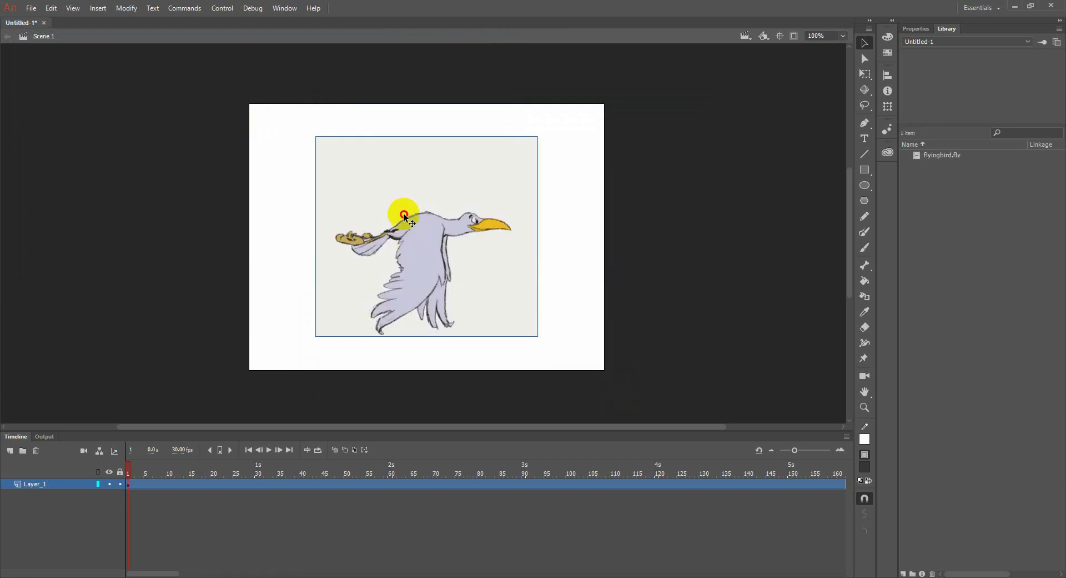
pyautogui.moveTo(404, 214); pyautogui.dragTo(376, 195)
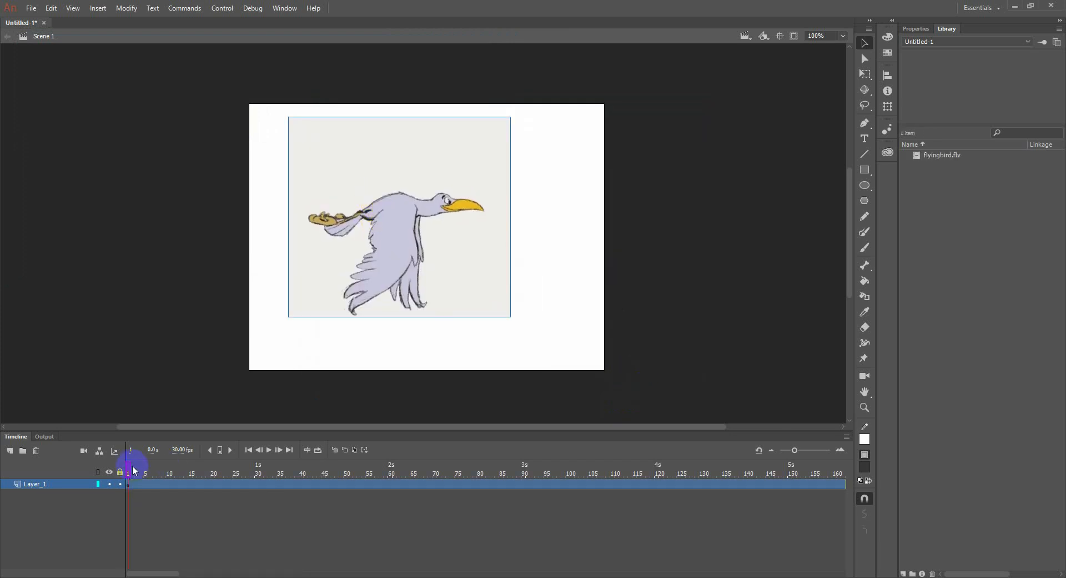
pyautogui.moveTo(130, 470)
pyautogui.mouseDown()
pyautogui.moveTo(209, 466)
pyautogui.moveTo(123, 464)
pyautogui.mouseUp()
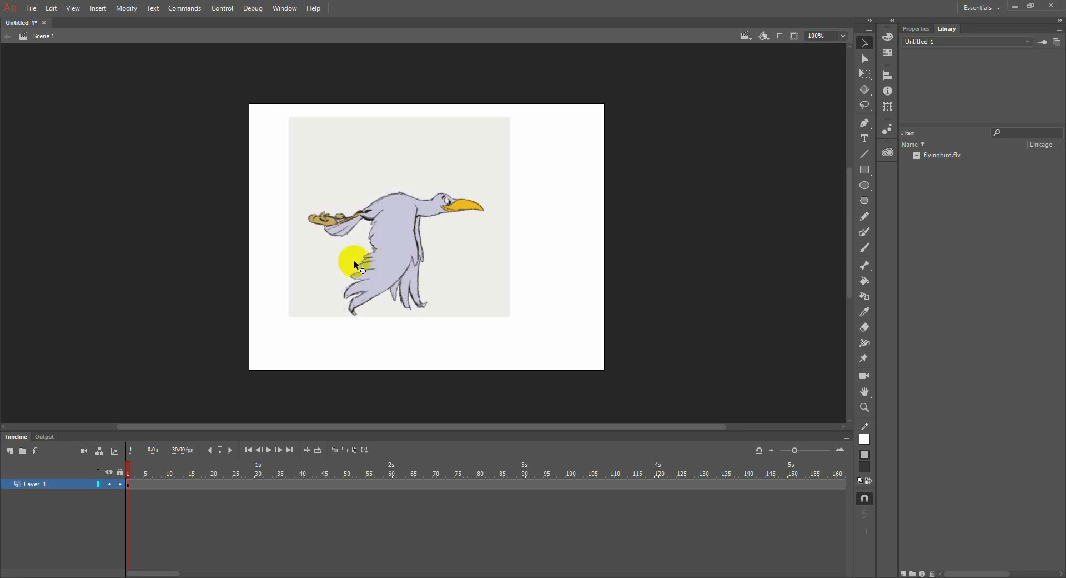
# - Make Layer_1 with the video a locked guide layer
pyautogui.rightClick(64, 486)
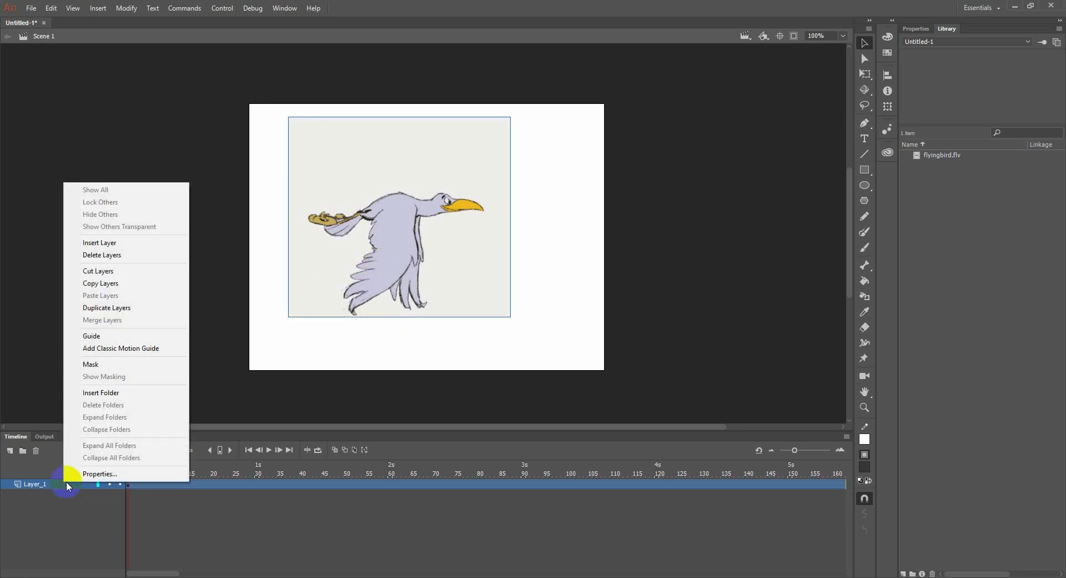
pyautogui.click(100, 475)
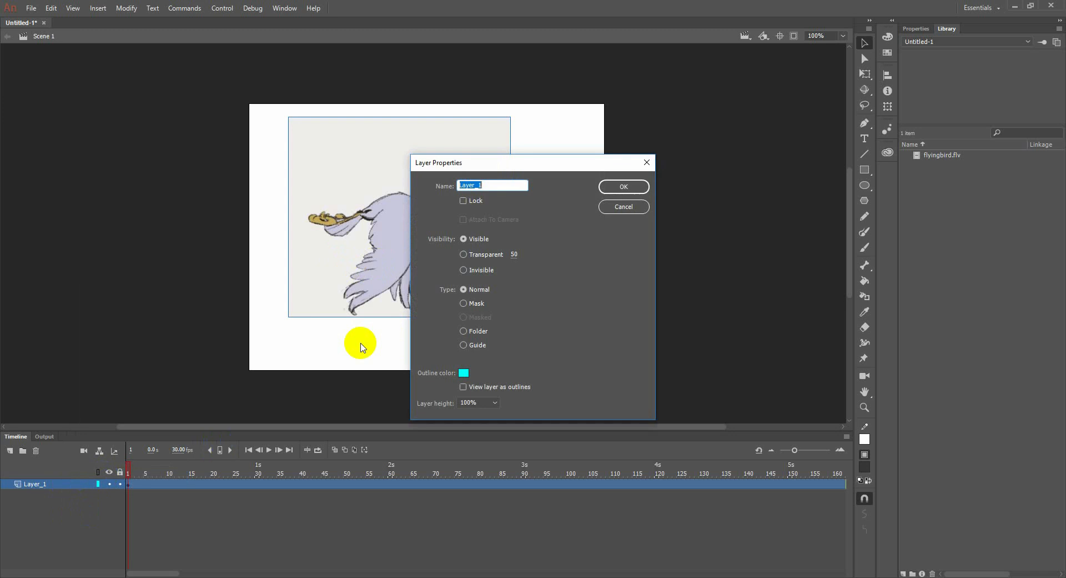
pyautogui.click(463, 345)
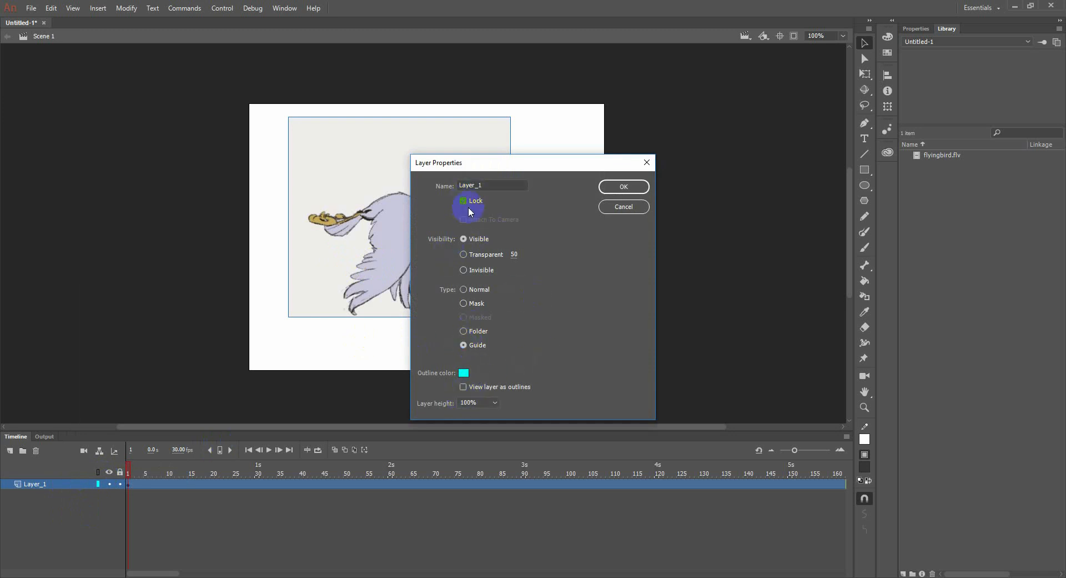
pyautogui.click(613, 191)
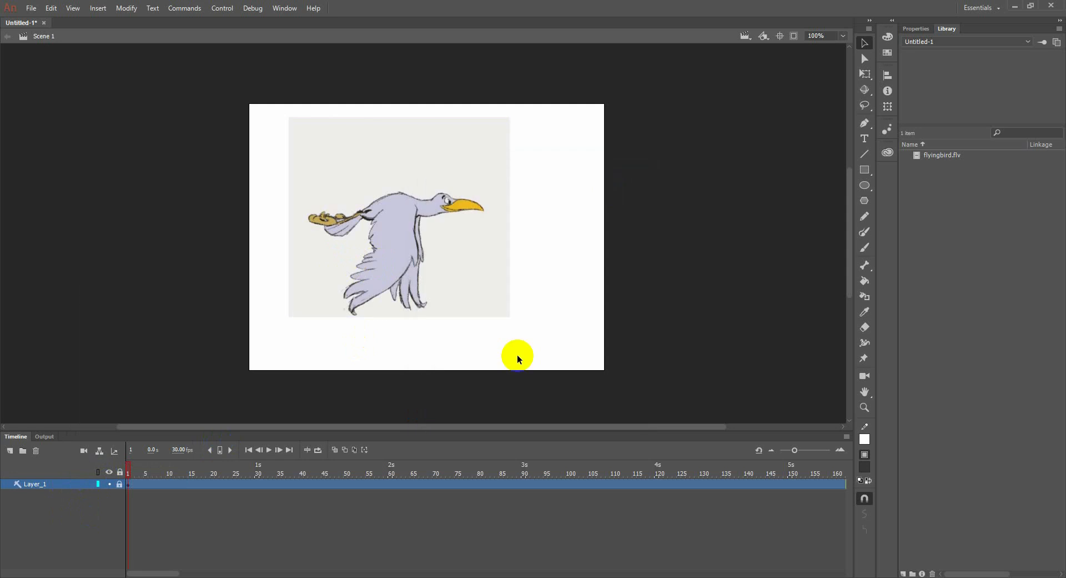
# - Add a new layer above the video layer and set the Brush tool's size to 2
pyautogui.click(10, 451)
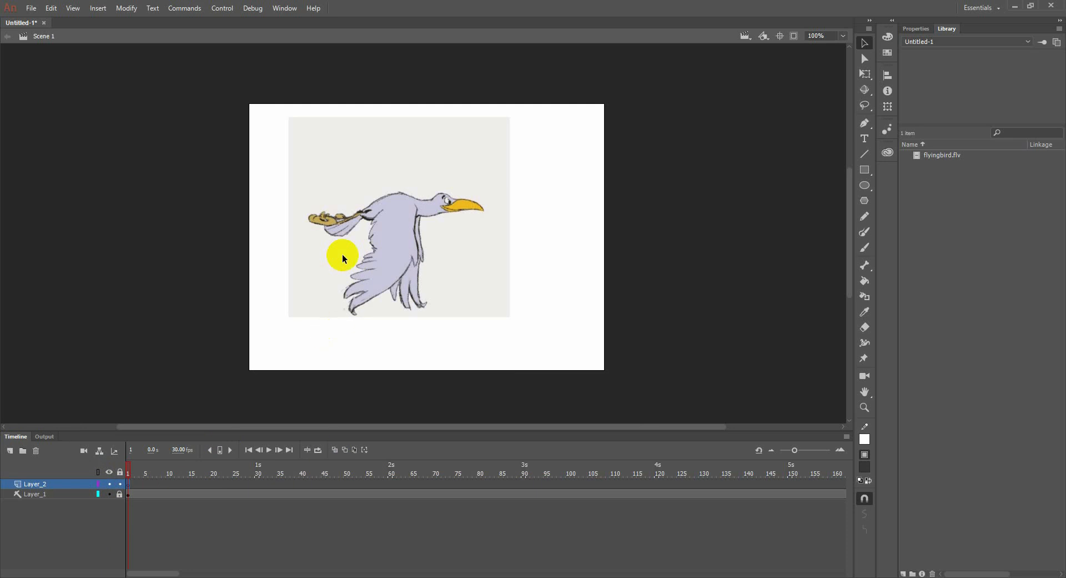
pyautogui.click(865, 248)
pyautogui.click(502, 249)
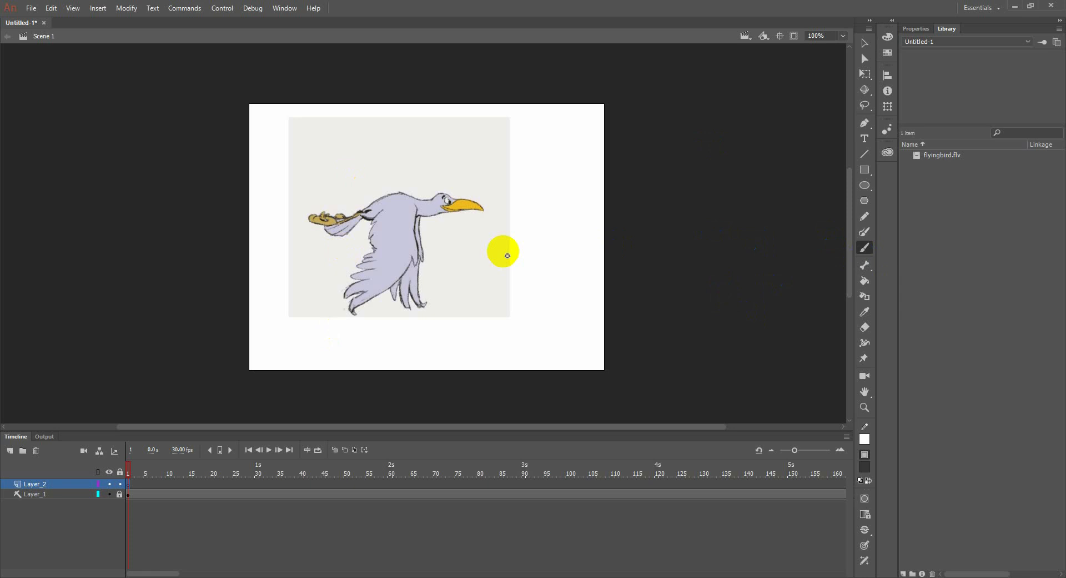
pyautogui.click(914, 29)
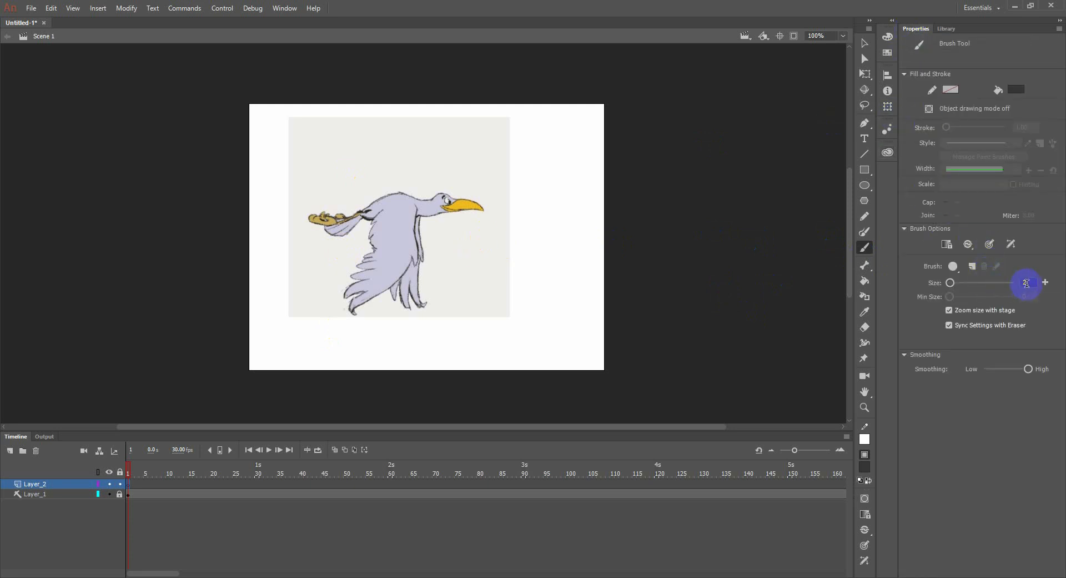
pyautogui.write('2')
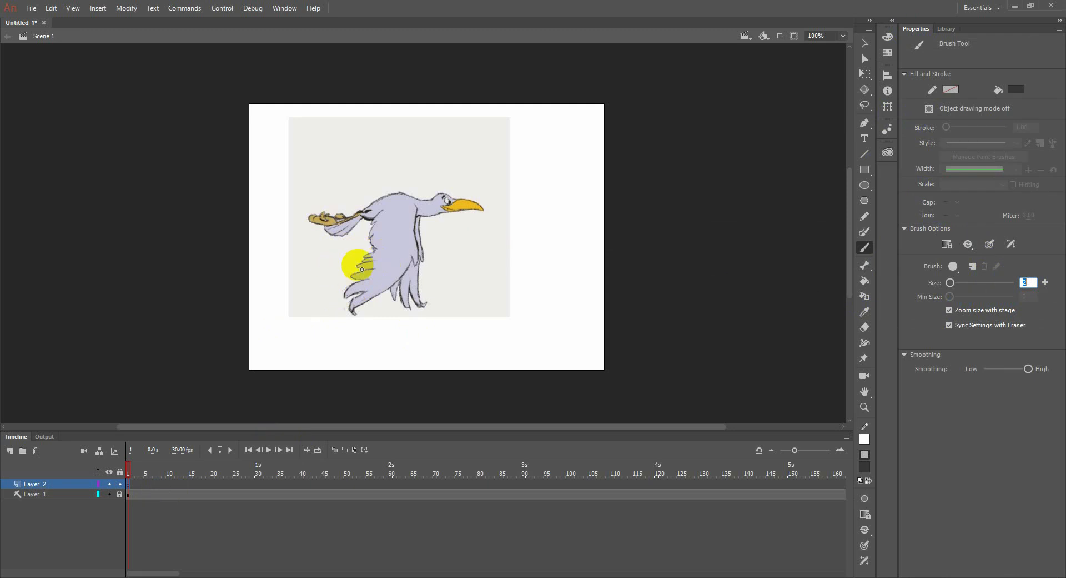
# - Trace the bird's outline and inner contour lines, including wings, feet, beak and tail, on Layer_2 in frame 1 with the Brush tool
pyautogui.scroll(3, 380, 278)
pyautogui.scroll(1, 380, 278)
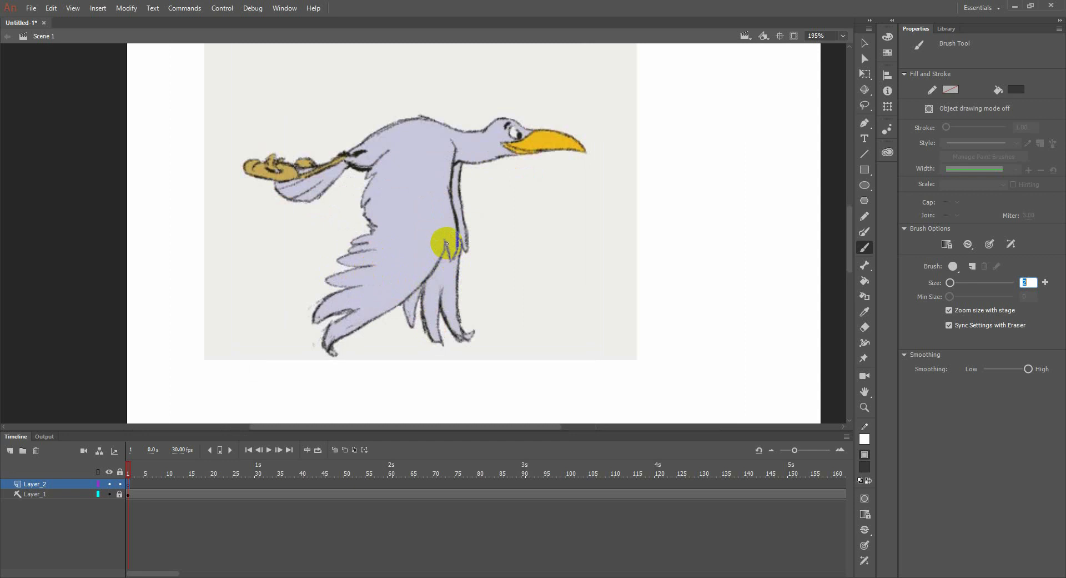
pyautogui.moveTo(447, 243)
pyautogui.mouseDown()
pyautogui.moveTo(420, 287)
pyautogui.moveTo(350, 329)
pyautogui.moveTo(333, 359)
pyautogui.moveTo(321, 339)
pyautogui.moveTo(350, 311)
pyautogui.moveTo(312, 316)
pyautogui.moveTo(348, 287)
pyautogui.moveTo(331, 275)
pyautogui.moveTo(361, 270)
pyautogui.moveTo(341, 256)
pyautogui.moveTo(372, 233)
pyautogui.moveTo(362, 200)
pyautogui.moveTo(374, 177)
pyautogui.moveTo(352, 168)
pyautogui.moveTo(319, 196)
pyautogui.moveTo(290, 200)
pyautogui.moveTo(247, 161)
pyautogui.moveTo(271, 153)
pyautogui.moveTo(299, 163)
pyautogui.moveTo(419, 110)
pyautogui.moveTo(476, 128)
pyautogui.moveTo(526, 120)
pyautogui.moveTo(575, 138)
pyautogui.moveTo(584, 148)
pyautogui.moveTo(569, 154)
pyautogui.moveTo(463, 162)
pyautogui.moveTo(473, 239)
pyautogui.moveTo(459, 281)
pyautogui.moveTo(476, 333)
pyautogui.moveTo(465, 340)
pyautogui.moveTo(436, 303)
pyautogui.moveTo(441, 330)
pyautogui.moveTo(425, 336)
pyautogui.moveTo(418, 289)
pyautogui.moveTo(406, 328)
pyautogui.moveTo(402, 304)
pyautogui.mouseUp()
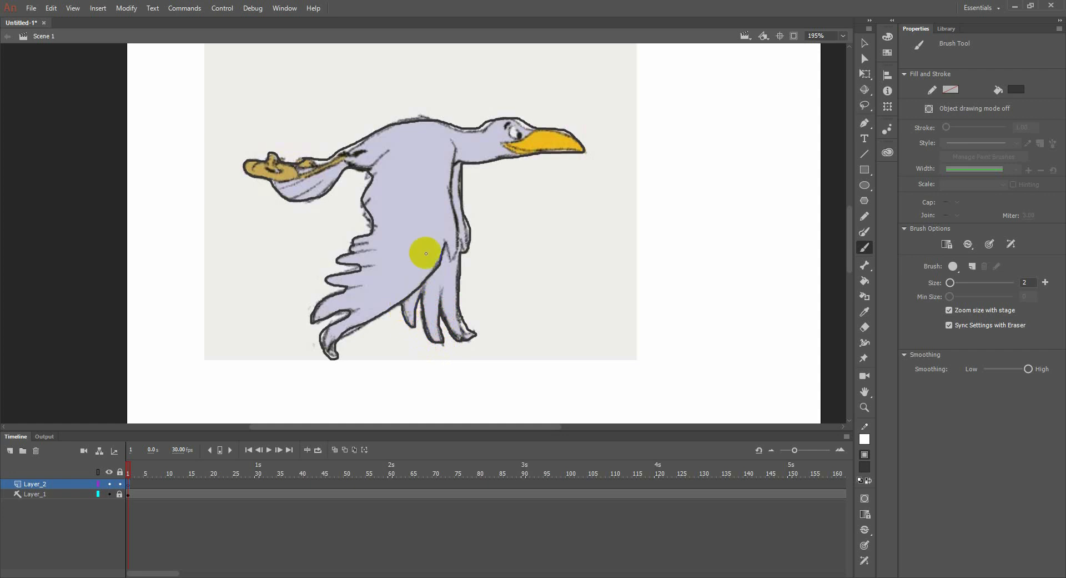
pyautogui.moveTo(446, 243)
pyautogui.mouseDown()
pyautogui.moveTo(448, 255)
pyautogui.moveTo(467, 231)
pyautogui.moveTo(472, 238)
pyautogui.mouseUp()
pyautogui.moveTo(460, 162)
pyautogui.mouseDown()
pyautogui.moveTo(455, 148)
pyautogui.moveTo(457, 163)
pyautogui.mouseUp()
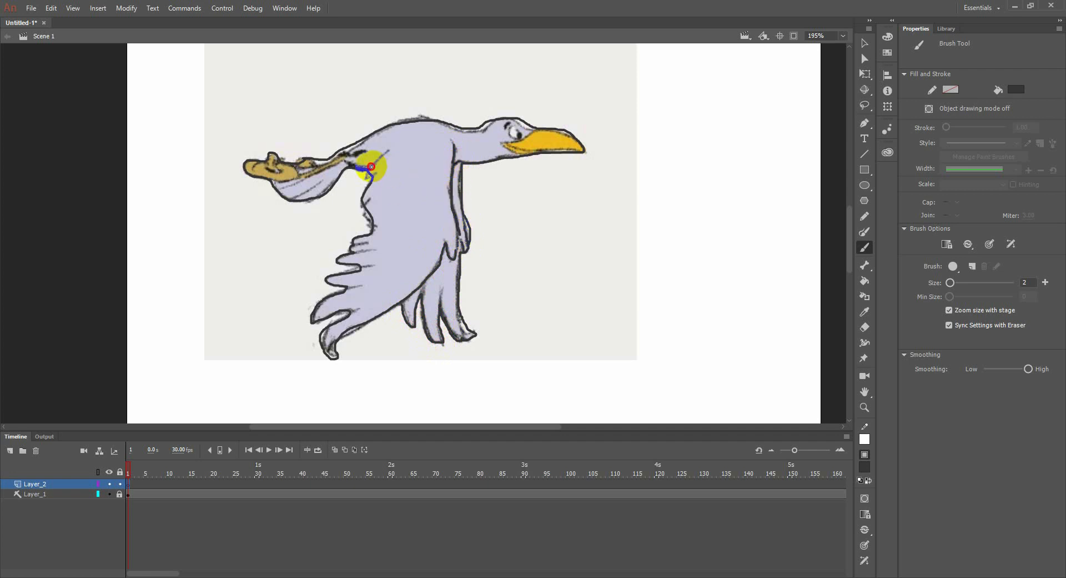
pyautogui.moveTo(371, 168); pyautogui.dragTo(387, 154)
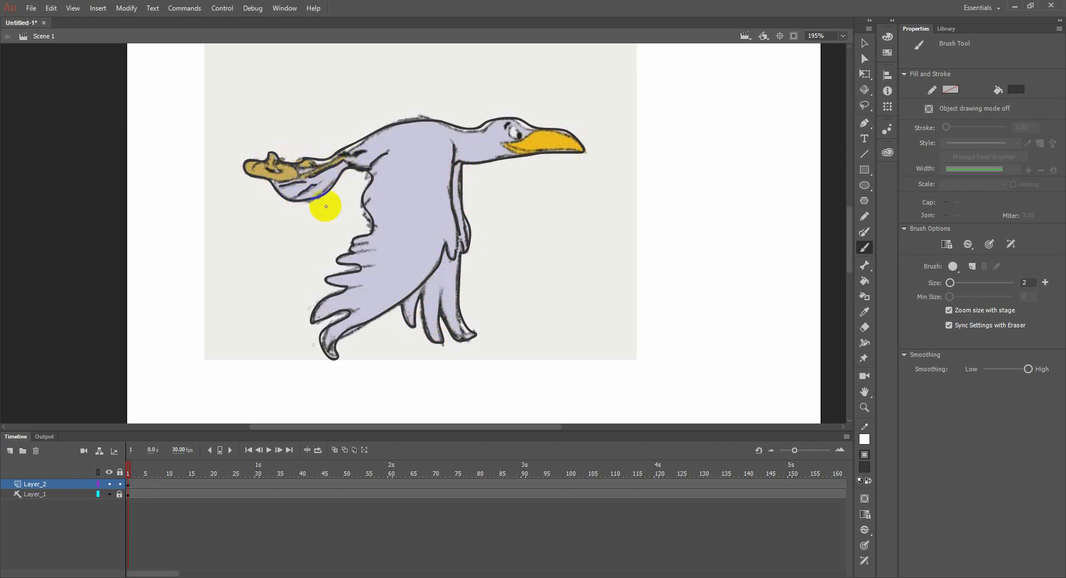
# - Complete the bird tracing in frame 1 with the remaining wing contour and the eye and beak details
pyautogui.moveTo(359, 267)
pyautogui.mouseDown()
pyautogui.moveTo(382, 265)
pyautogui.moveTo(378, 241)
pyautogui.mouseUp()
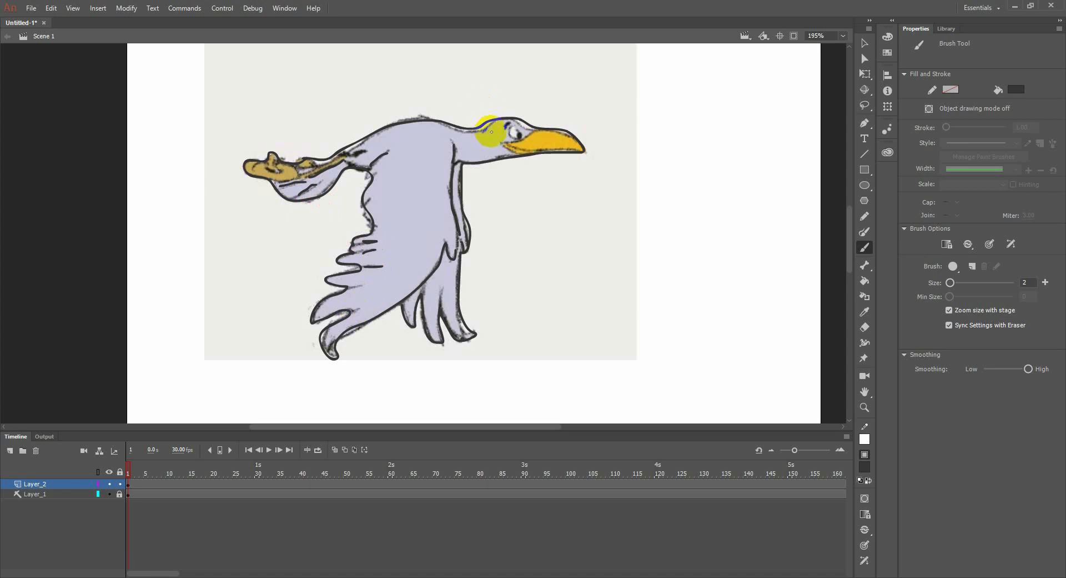
pyautogui.moveTo(514, 132)
pyautogui.mouseDown()
pyautogui.moveTo(540, 133)
pyautogui.moveTo(522, 147)
pyautogui.moveTo(556, 147)
pyautogui.moveTo(555, 126)
pyautogui.moveTo(570, 135)
pyautogui.mouseUp()
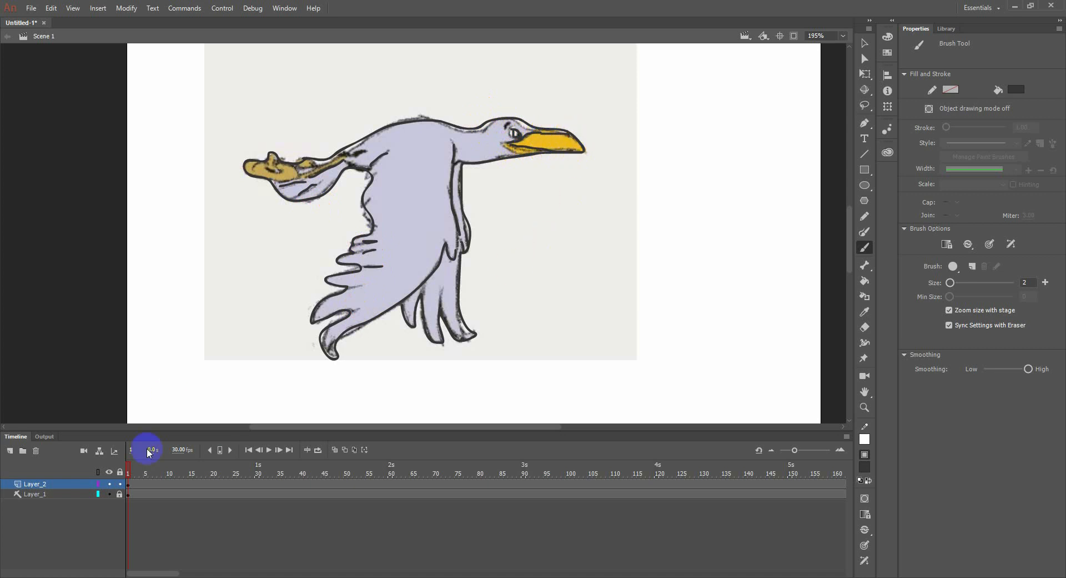
# - Insert blank keyframes in frames 2 to 4 of Layer_2
pyautogui.click(132, 487)
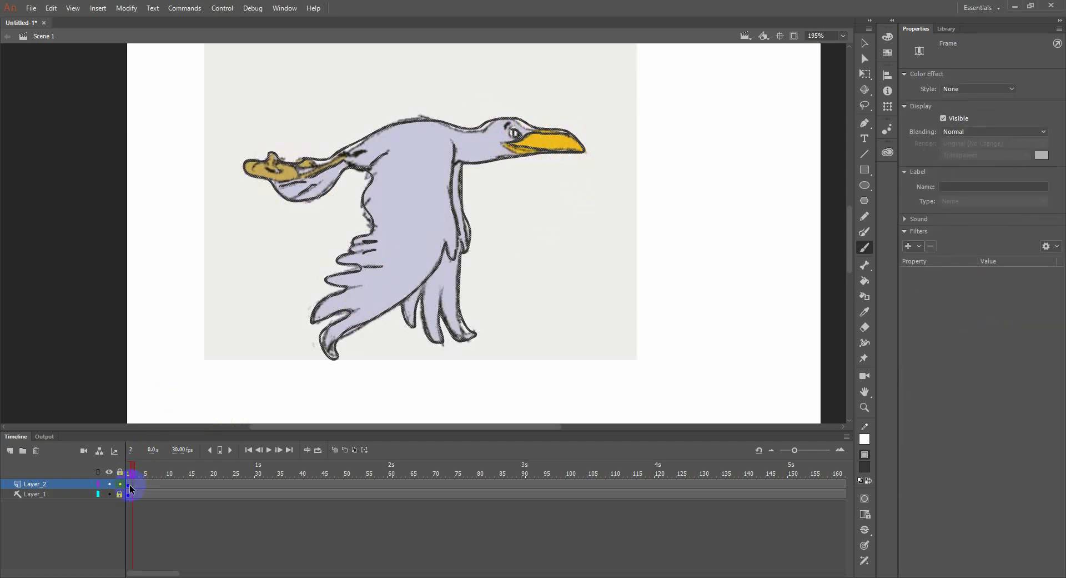
pyautogui.click(132, 486)
pyautogui.press('F7')
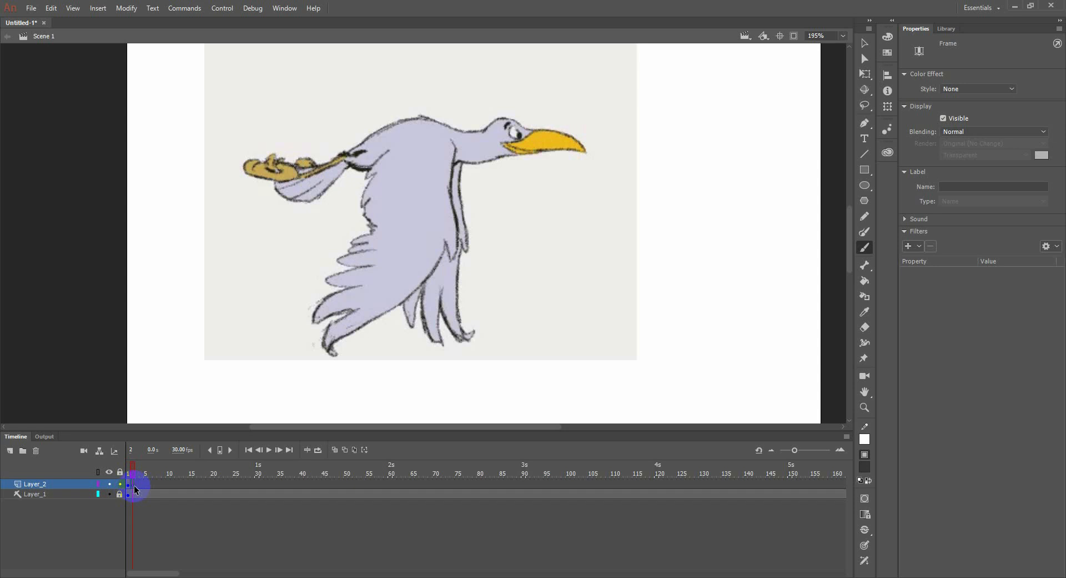
pyautogui.click(136, 486)
pyautogui.click(137, 486)
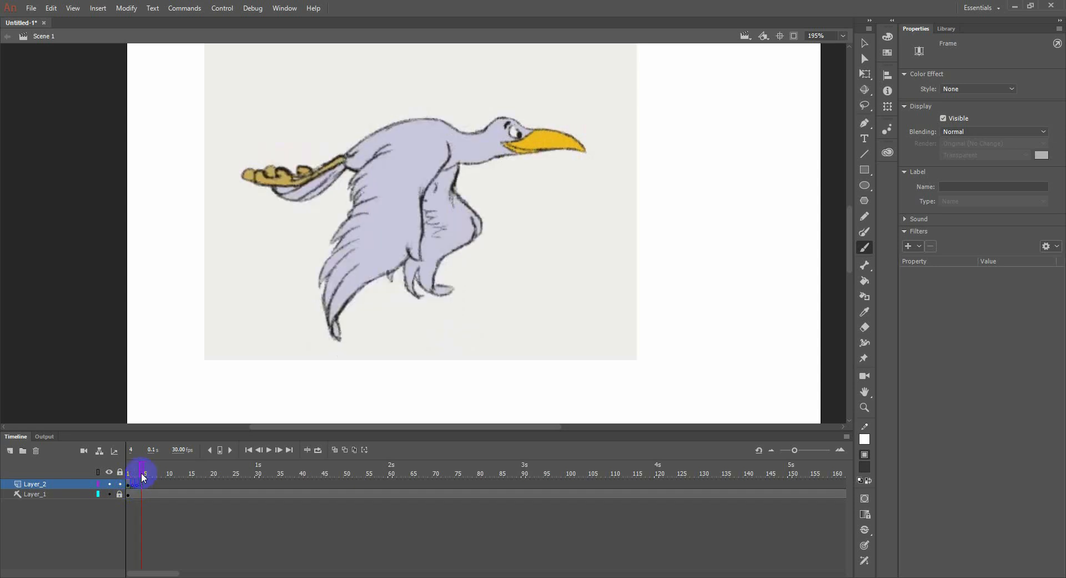
# - Compare the video's pose across frames 1 to 4 and copy the frame 1 drawing in place into frames 2 and 3
pyautogui.click(121, 473)
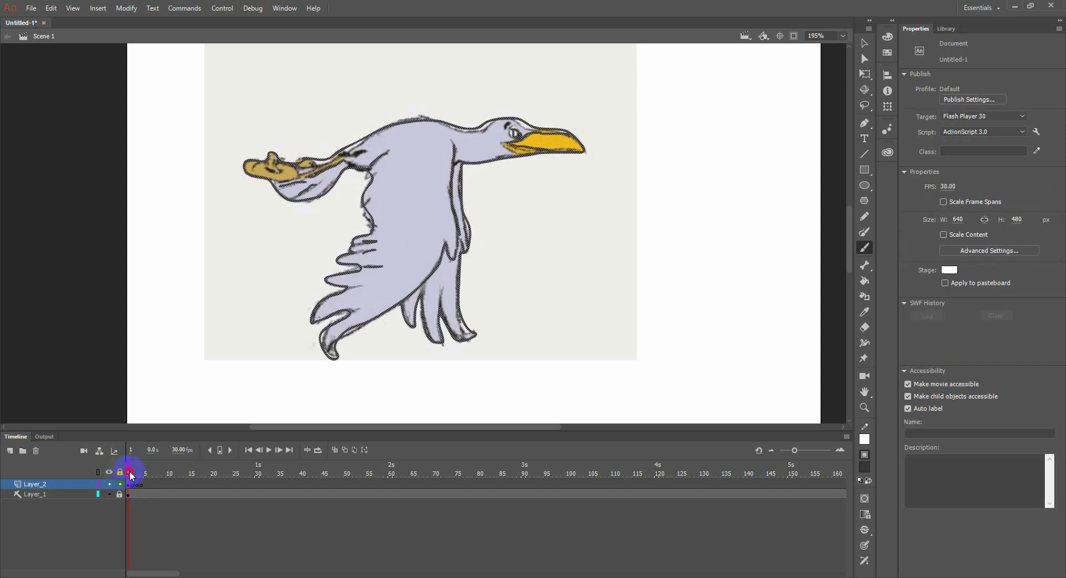
pyautogui.click(135, 475)
pyautogui.click(140, 475)
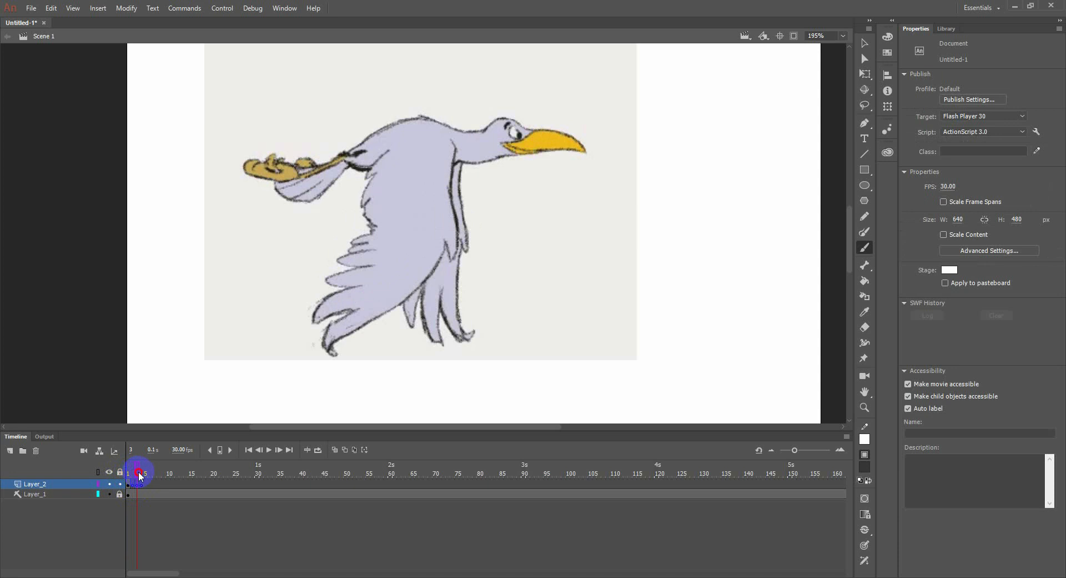
pyautogui.click(142, 476)
pyautogui.click(138, 476)
pyautogui.click(133, 487)
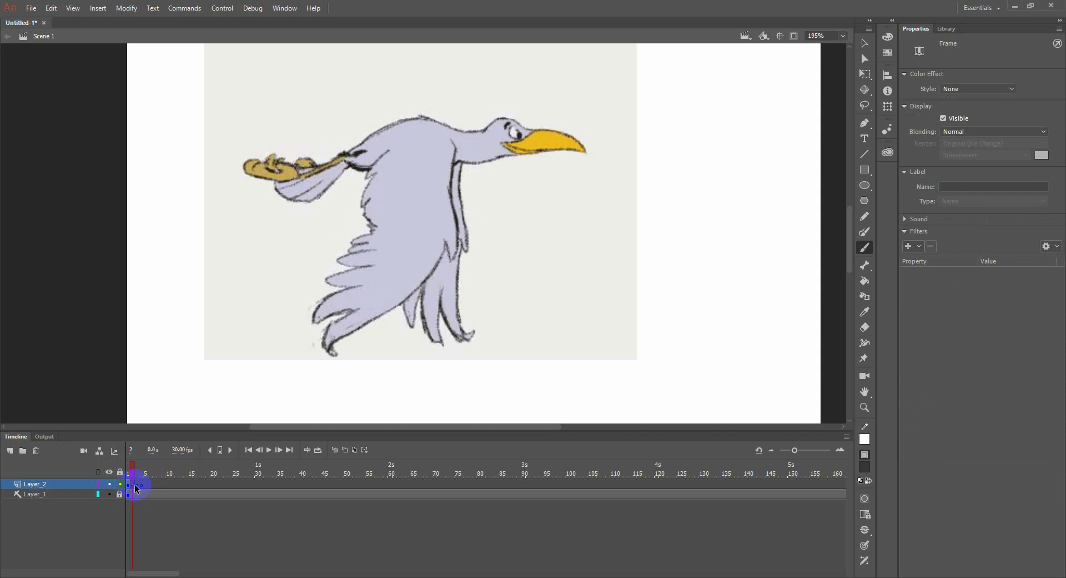
pyautogui.moveTo(139, 489); pyautogui.dragTo(133, 487)
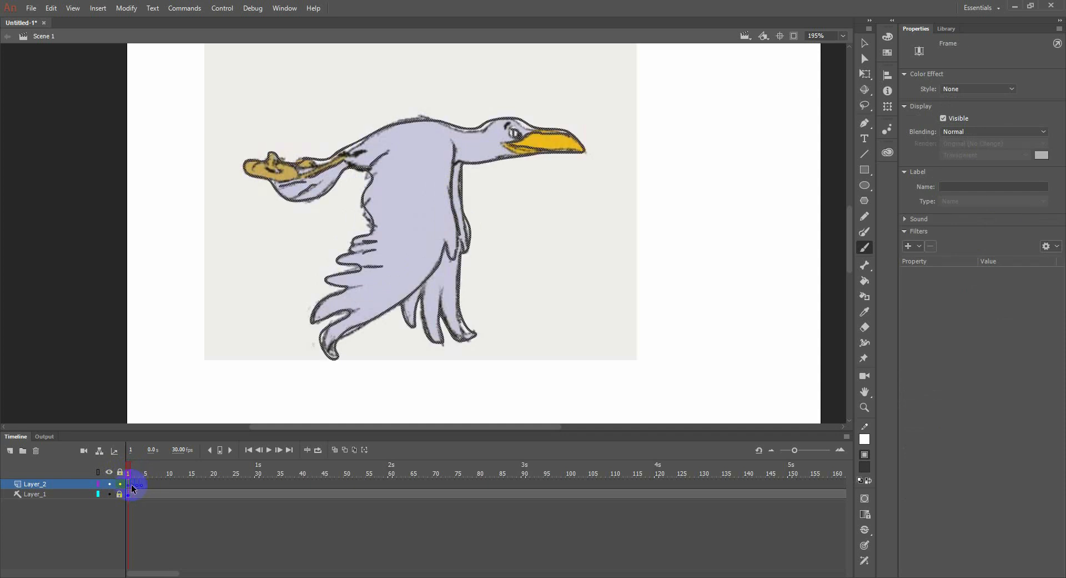
pyautogui.click(129, 487)
pyautogui.click(132, 488)
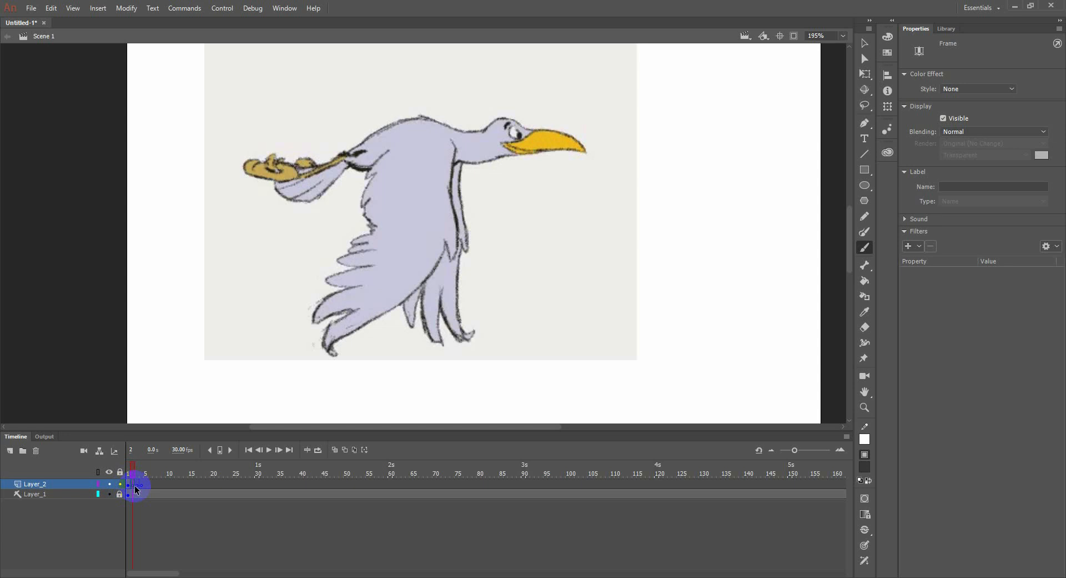
pyautogui.hotkey('ctrl', 'shift', 'v')
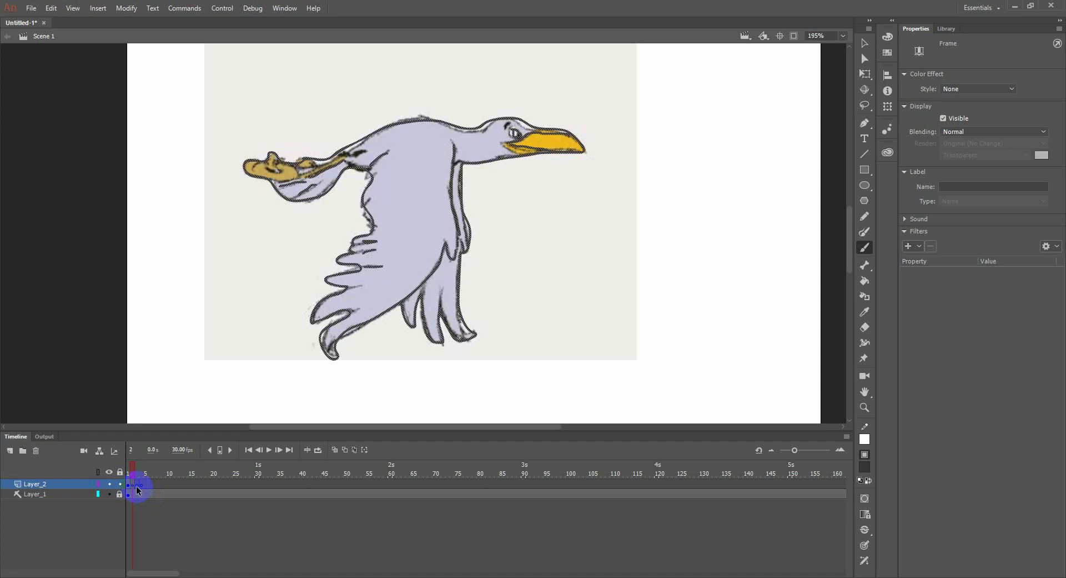
pyautogui.click(139, 485)
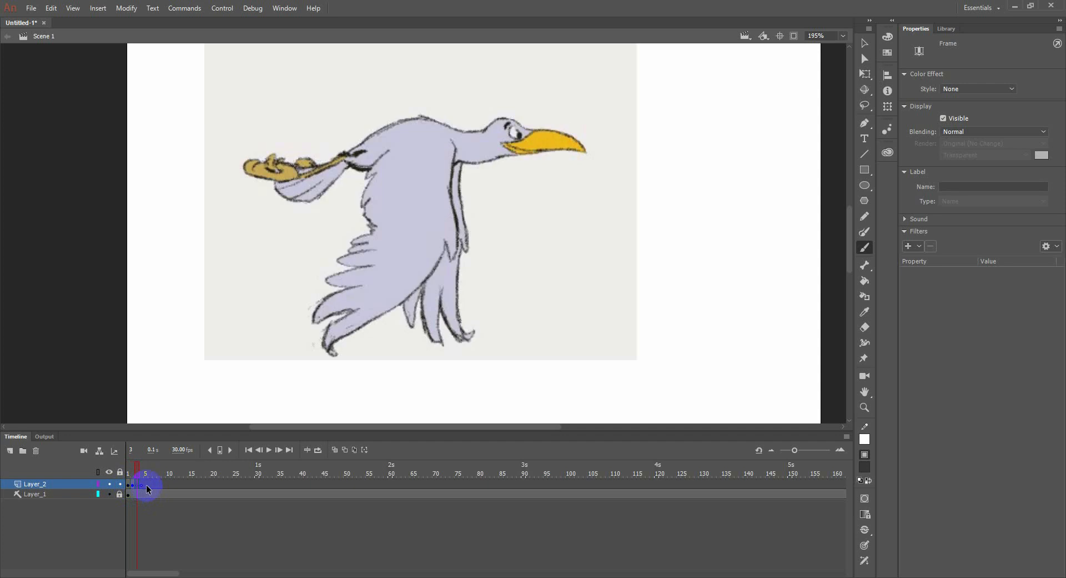
pyautogui.hotkey('ctrl', 'shift', 'v')
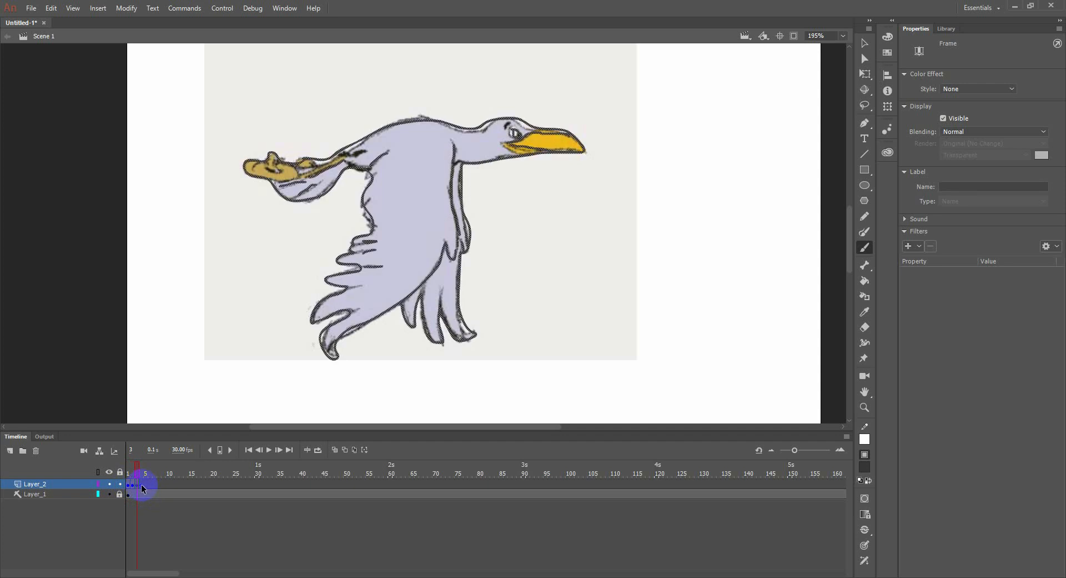
# - Insert blank keyframes in frames 5 and 6 of Layer_2 and return to frame 4 for drawing
pyautogui.click(142, 485)
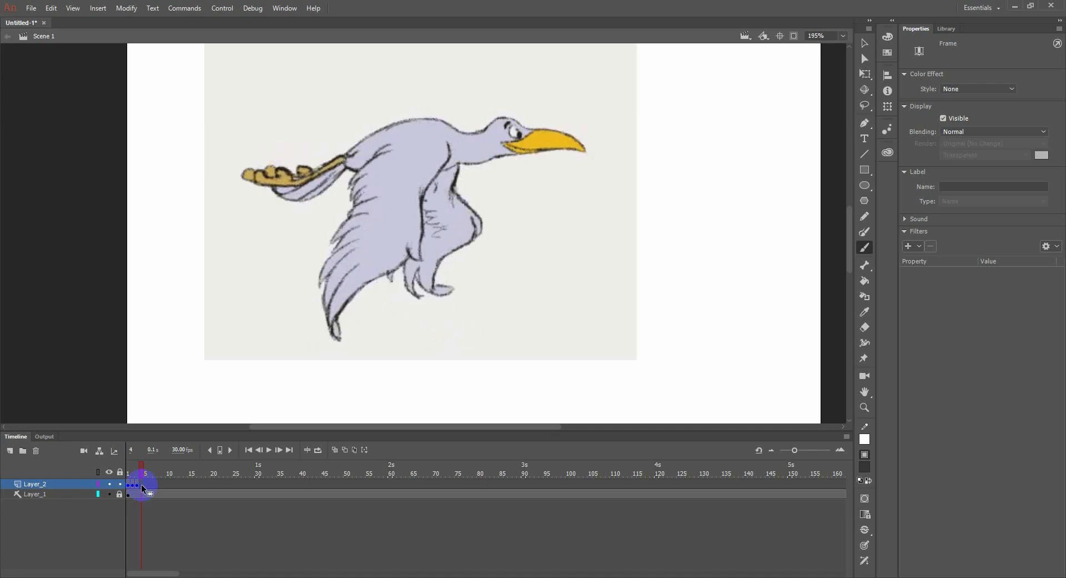
pyautogui.click(146, 486)
pyautogui.click(149, 487)
pyautogui.click(141, 486)
pyautogui.click(146, 487)
pyautogui.click(150, 487)
pyautogui.click(142, 486)
# - Trace the bird's outline in frame 4 with the Brush tool, including the wings, back, tail, beak and eye
pyautogui.moveTo(461, 169)
pyautogui.mouseDown()
pyautogui.moveTo(479, 221)
pyautogui.moveTo(474, 239)
pyautogui.moveTo(445, 255)
pyautogui.moveTo(439, 297)
pyautogui.mouseUp()
pyautogui.moveTo(428, 285)
pyautogui.mouseDown()
pyautogui.moveTo(418, 278)
pyautogui.moveTo(414, 295)
pyautogui.moveTo(407, 290)
pyautogui.moveTo(395, 257)
pyautogui.moveTo(352, 295)
pyautogui.moveTo(336, 338)
pyautogui.moveTo(321, 304)
pyautogui.mouseUp()
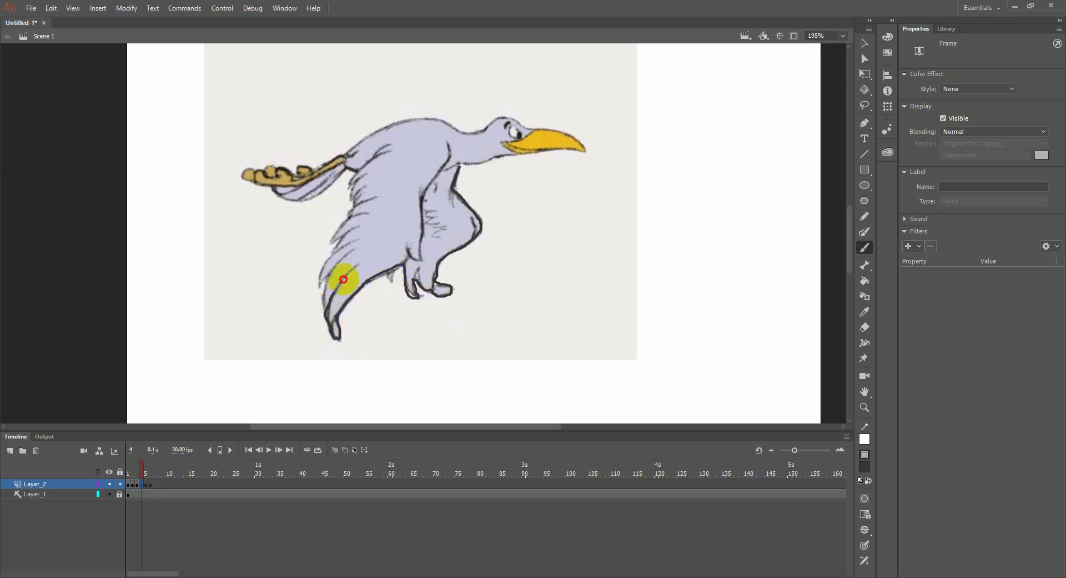
pyautogui.moveTo(347, 271)
pyautogui.mouseDown()
pyautogui.moveTo(325, 307)
pyautogui.moveTo(321, 271)
pyautogui.moveTo(340, 243)
pyautogui.mouseUp()
pyautogui.moveTo(341, 240); pyautogui.dragTo(349, 217)
pyautogui.moveTo(348, 219)
pyautogui.mouseDown()
pyautogui.moveTo(350, 169)
pyautogui.moveTo(292, 201)
pyautogui.moveTo(244, 170)
pyautogui.moveTo(293, 169)
pyautogui.moveTo(410, 124)
pyautogui.moveTo(464, 130)
pyautogui.moveTo(508, 117)
pyautogui.moveTo(584, 144)
pyautogui.moveTo(507, 145)
pyautogui.moveTo(523, 154)
pyautogui.moveTo(456, 174)
pyautogui.moveTo(445, 164)
pyautogui.moveTo(420, 201)
pyautogui.moveTo(414, 262)
pyautogui.mouseUp()
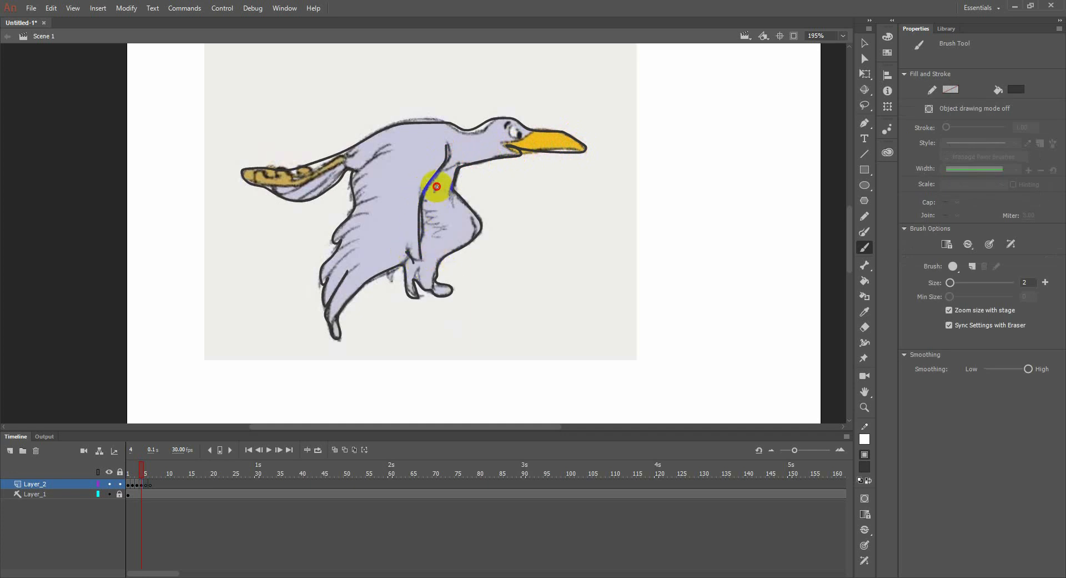
pyautogui.moveTo(436, 187); pyautogui.dragTo(461, 163)
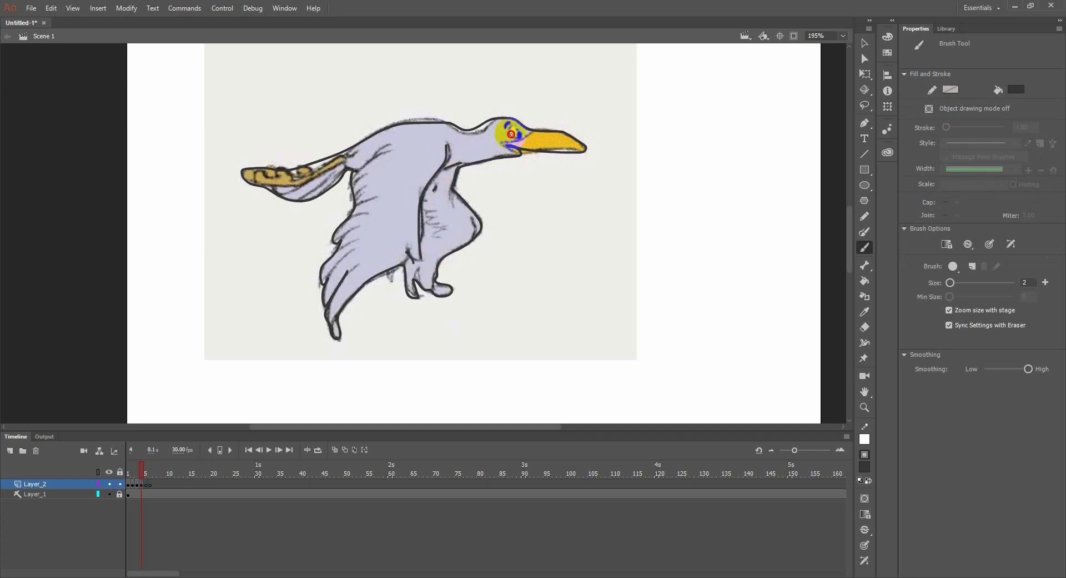
pyautogui.moveTo(512, 134)
pyautogui.mouseDown()
pyautogui.moveTo(532, 132)
pyautogui.moveTo(509, 128)
pyautogui.mouseUp()
# - Brush the inner contour lines on the tail and the feather lines along the near wing in frame 4
pyautogui.moveTo(374, 157)
pyautogui.mouseDown()
pyautogui.moveTo(384, 150)
pyautogui.moveTo(295, 197)
pyautogui.mouseUp()
pyautogui.moveTo(314, 179); pyautogui.dragTo(285, 191)
pyautogui.moveTo(361, 204)
pyautogui.mouseDown()
pyautogui.moveTo(386, 195)
pyautogui.moveTo(370, 174)
pyautogui.mouseUp()
pyautogui.moveTo(344, 237); pyautogui.dragTo(370, 212)
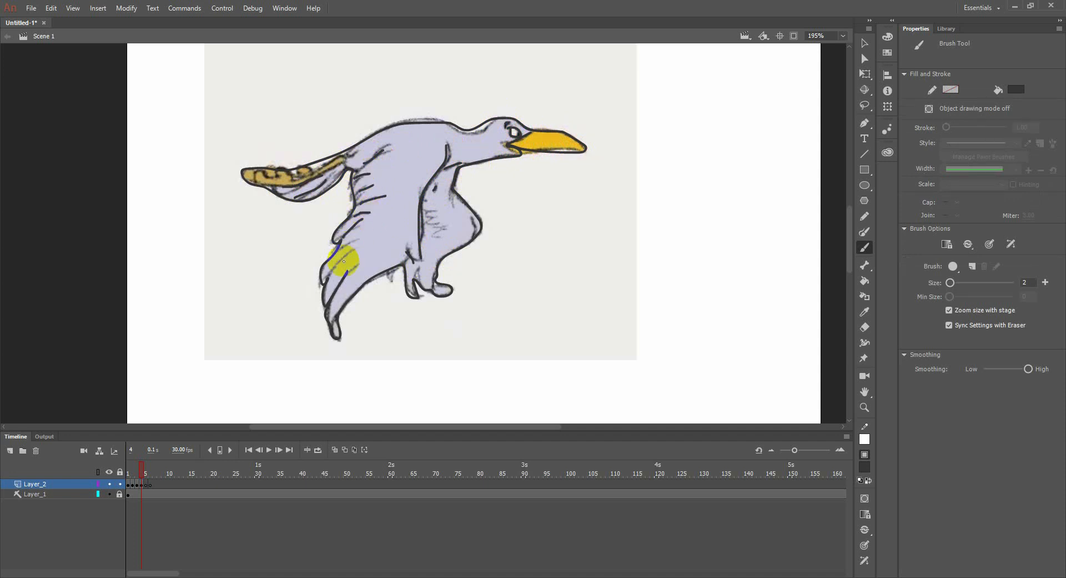
pyautogui.moveTo(334, 271); pyautogui.dragTo(357, 245)
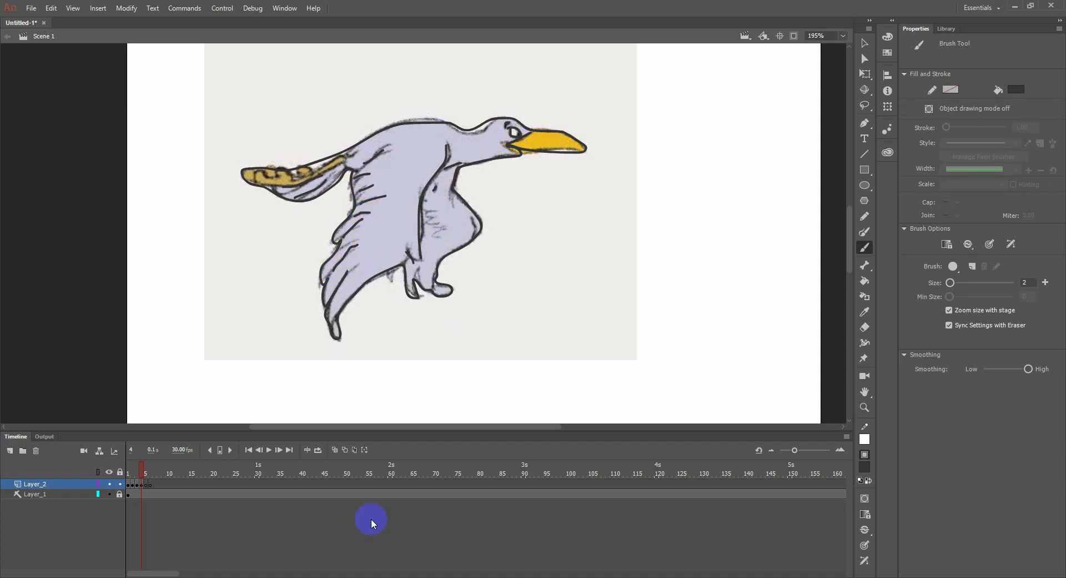
# - Copy the frame 4 drawing in place into frames 5 and 6 of Layer_2
pyautogui.click(142, 486)
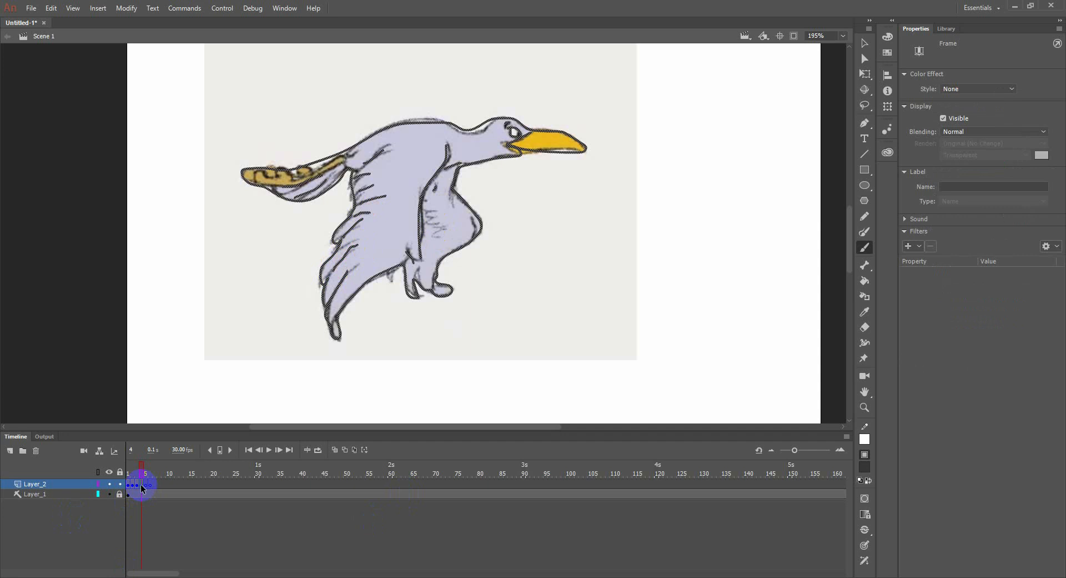
pyautogui.click(146, 487)
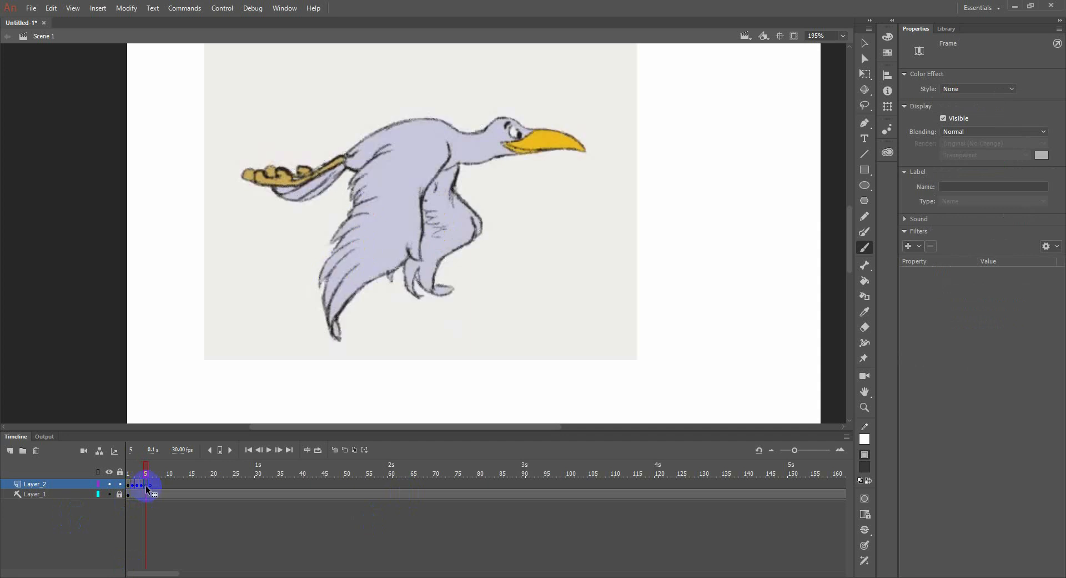
pyautogui.click(148, 487)
pyautogui.click(149, 487)
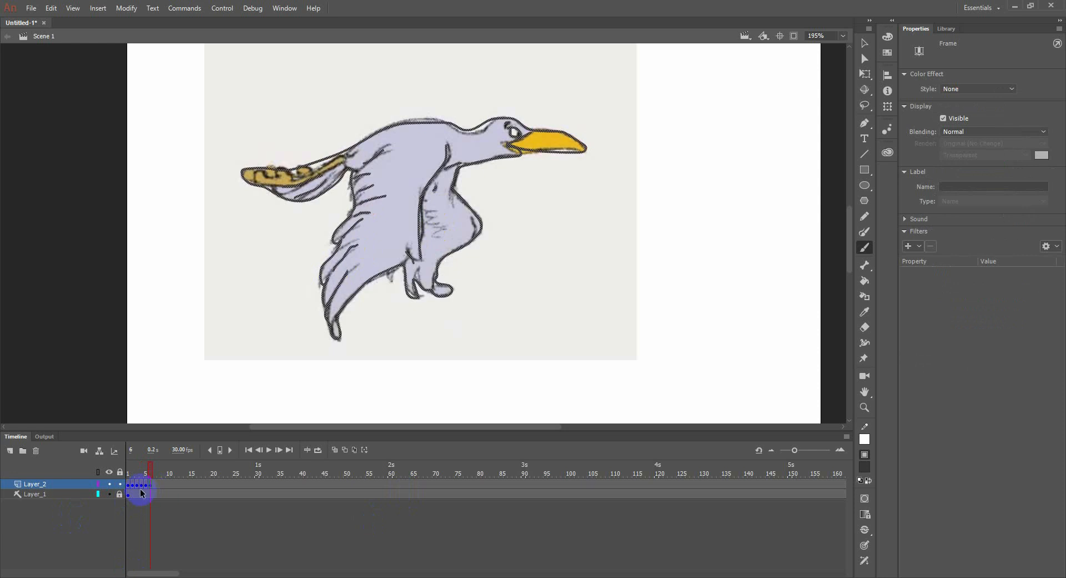
# - Hide the video layer and set the playback loop range to frames 1 to 6
pyautogui.click(109, 492)
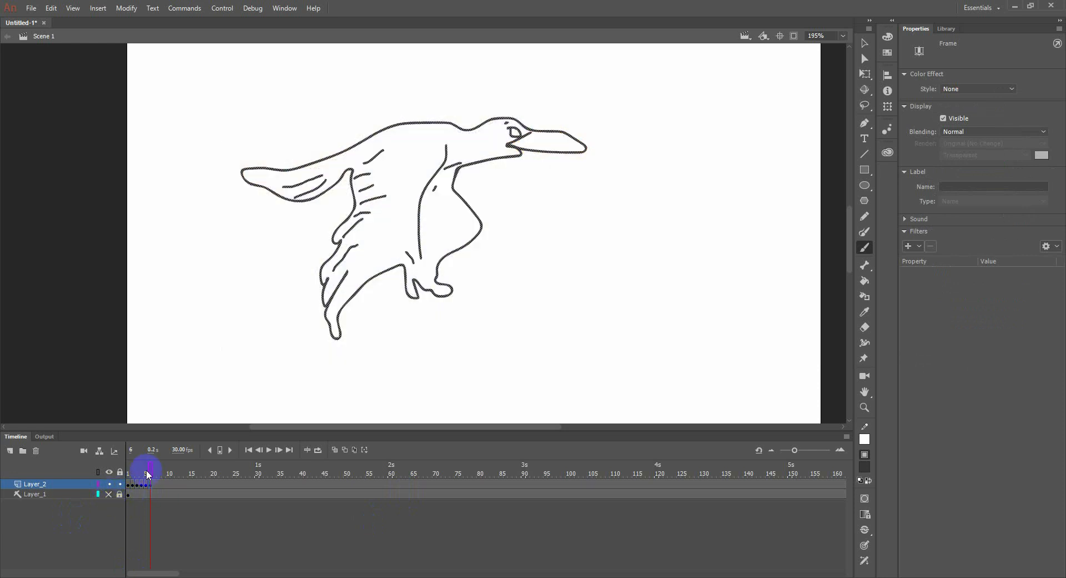
pyautogui.moveTo(150, 470); pyautogui.dragTo(121, 462)
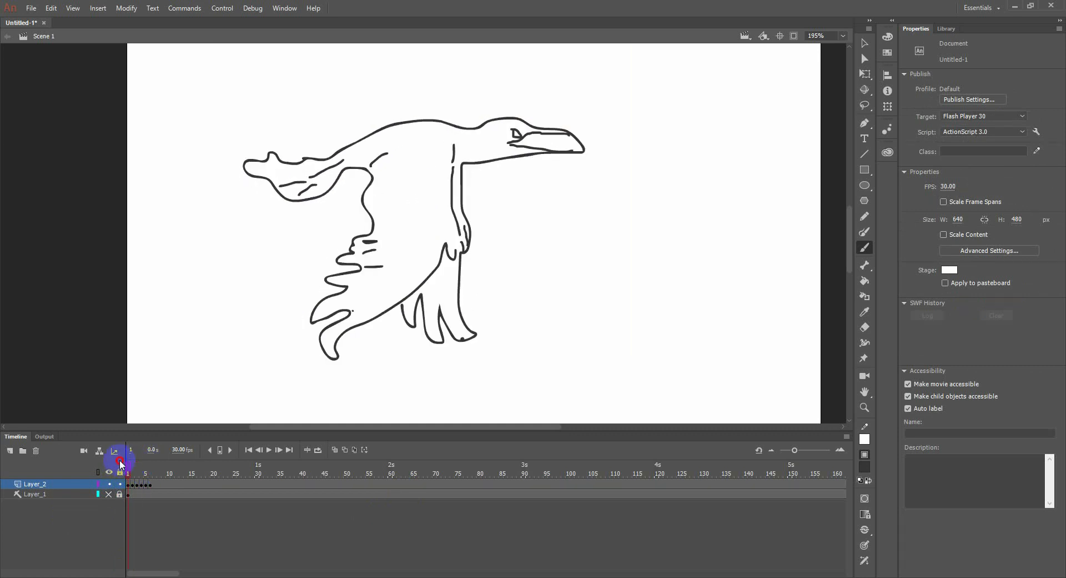
pyautogui.click(315, 449)
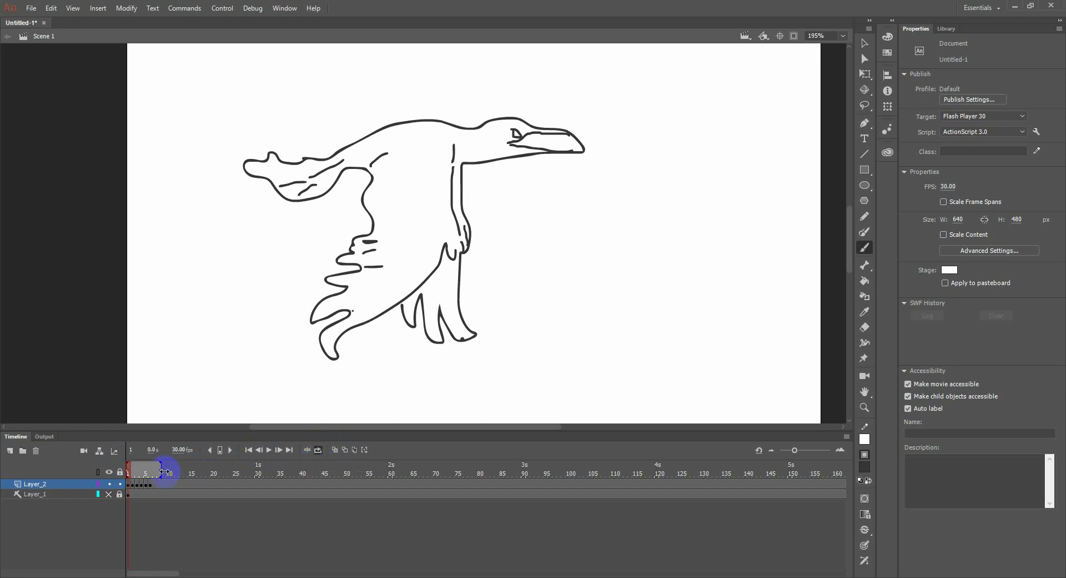
pyautogui.moveTo(164, 471)
pyautogui.mouseDown()
pyautogui.moveTo(145, 472)
pyautogui.moveTo(154, 471)
pyautogui.mouseUp()
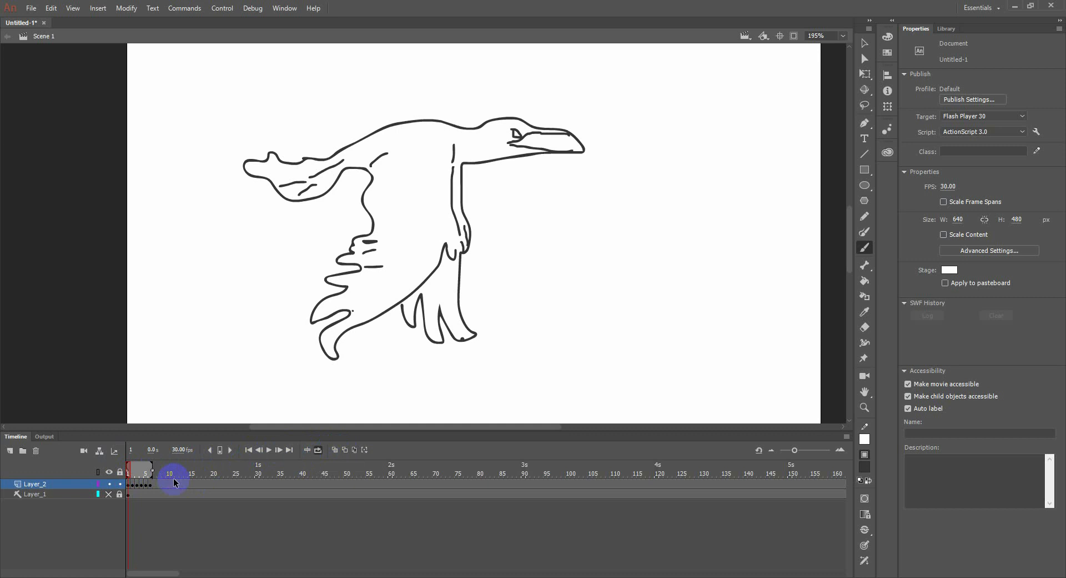
# - Play the looped frames to preview the traced flight motion on the whole stage, and stop playback
pyautogui.press('Return')
pyautogui.press('Return')
pyautogui.scroll(-4, 119, 380)
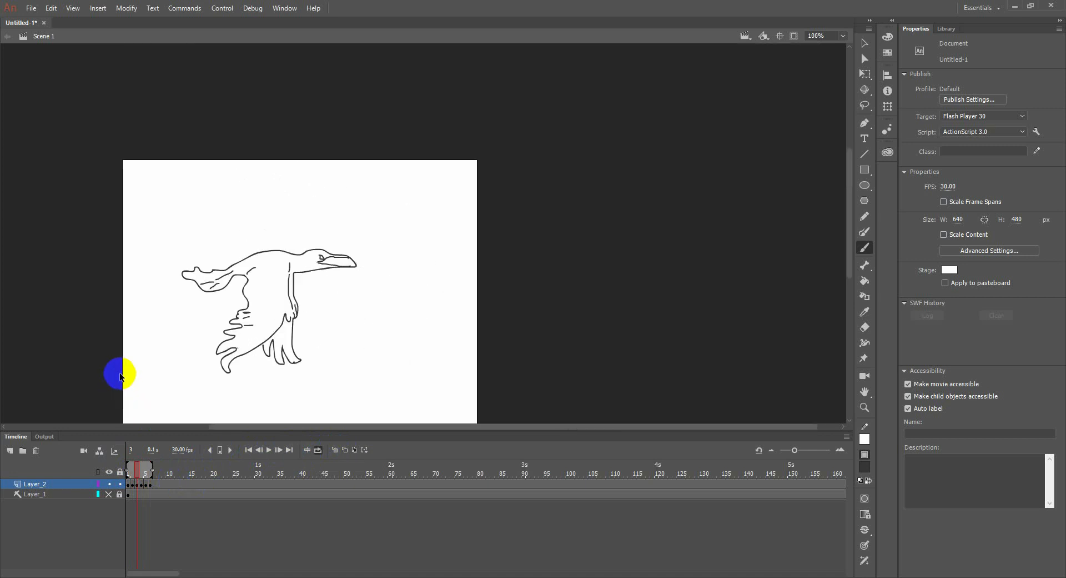
pyautogui.press('Return')
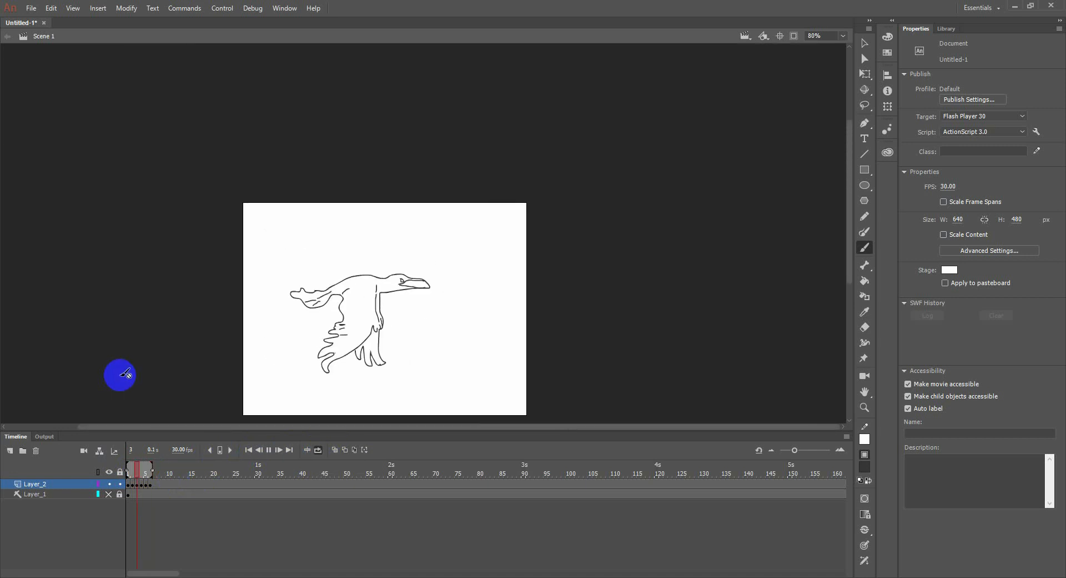
pyautogui.press('Return')
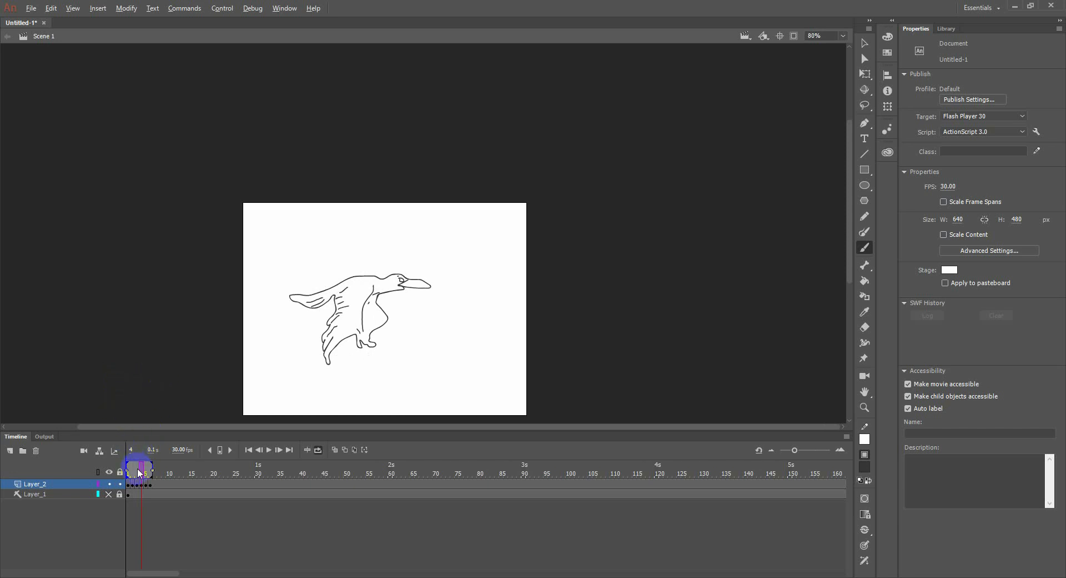
# - Show the video layer again and insert blank keyframes in frames 7 to 9 of Layer_2, returning to frame 7
pyautogui.scroll(3, 271, 297)
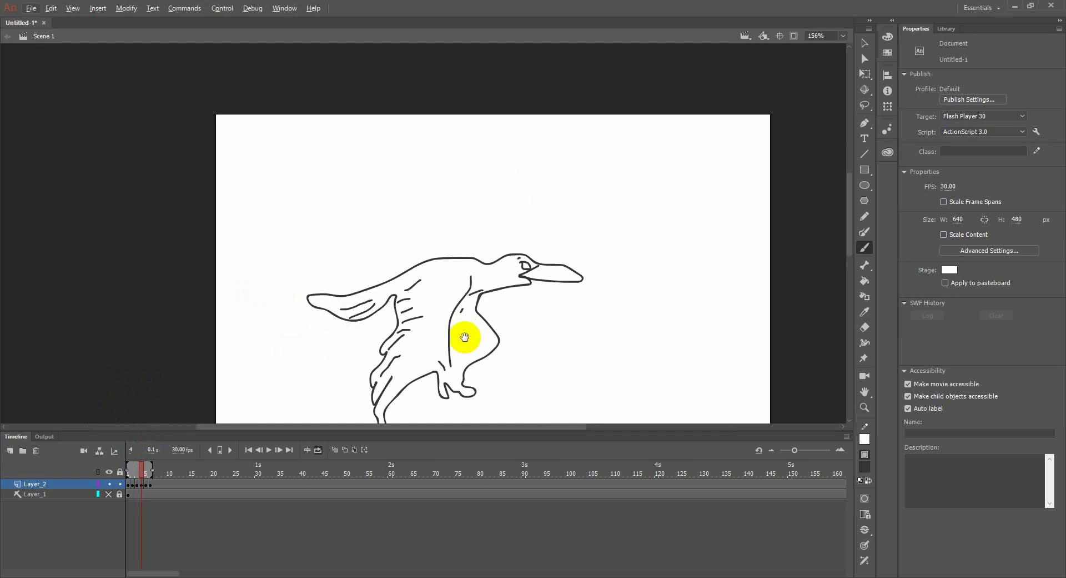
pyautogui.moveTo(464, 336); pyautogui.dragTo(464, 261)
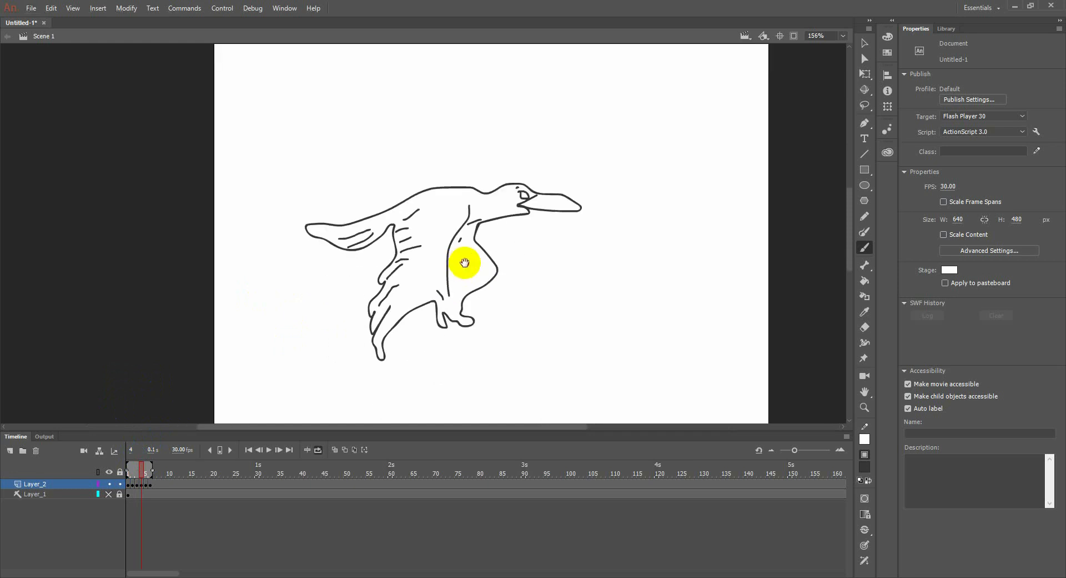
pyautogui.click(108, 494)
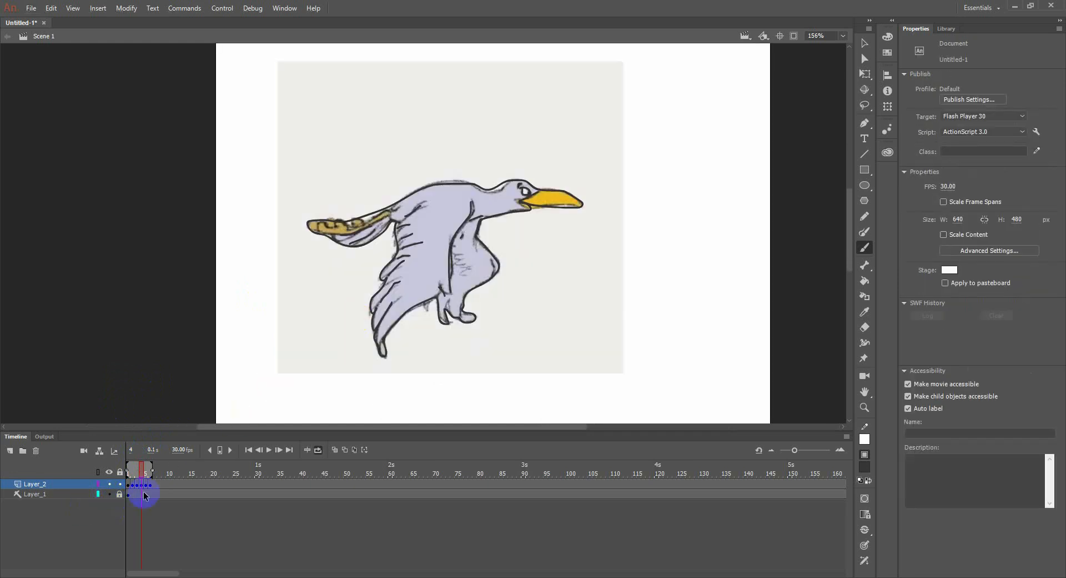
pyautogui.click(152, 485)
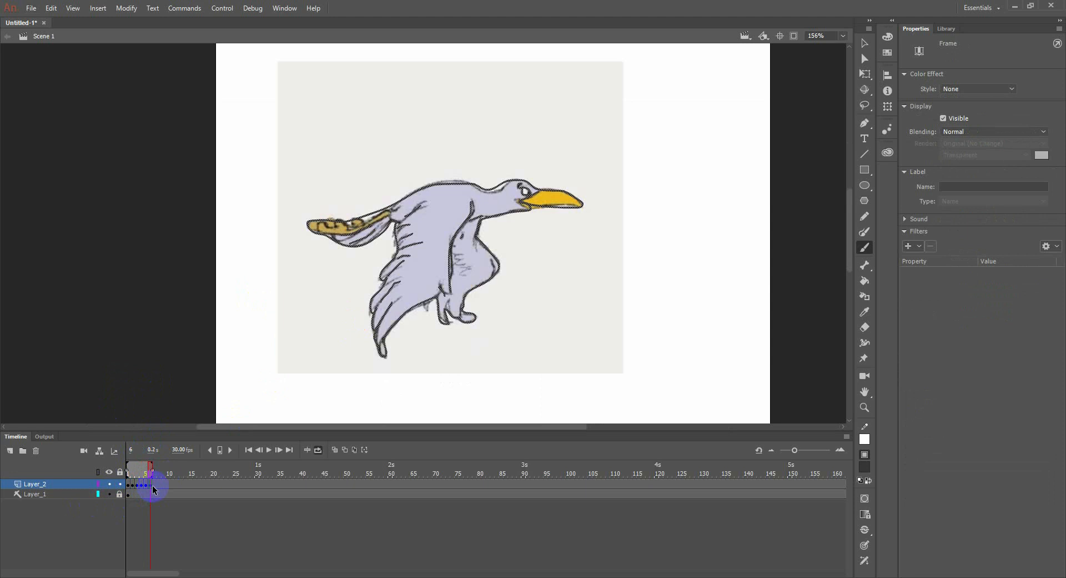
pyautogui.click(154, 485)
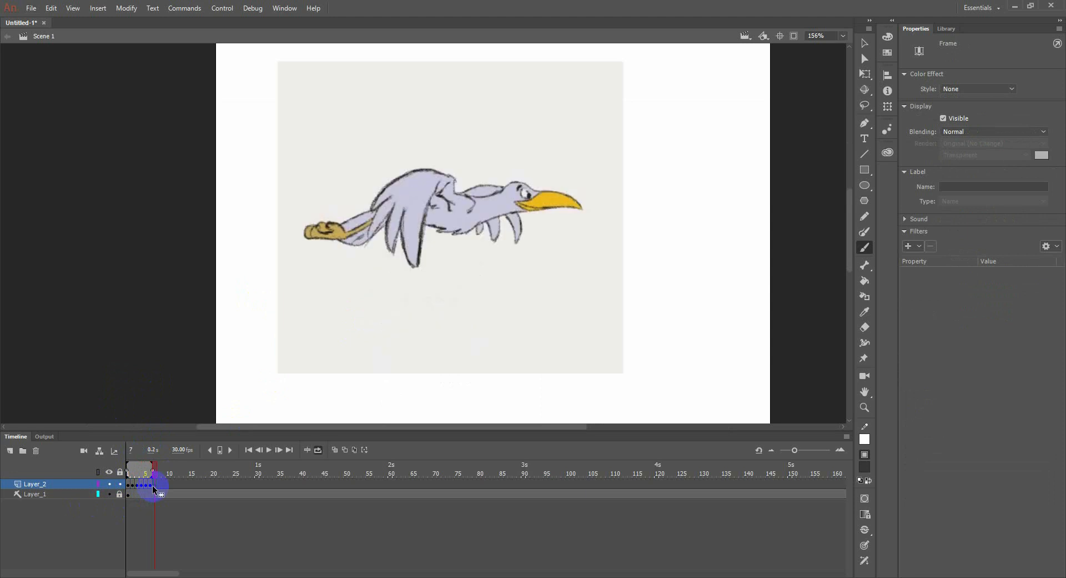
pyautogui.press('F7')
pyautogui.press('F7')
pyautogui.click(155, 484)
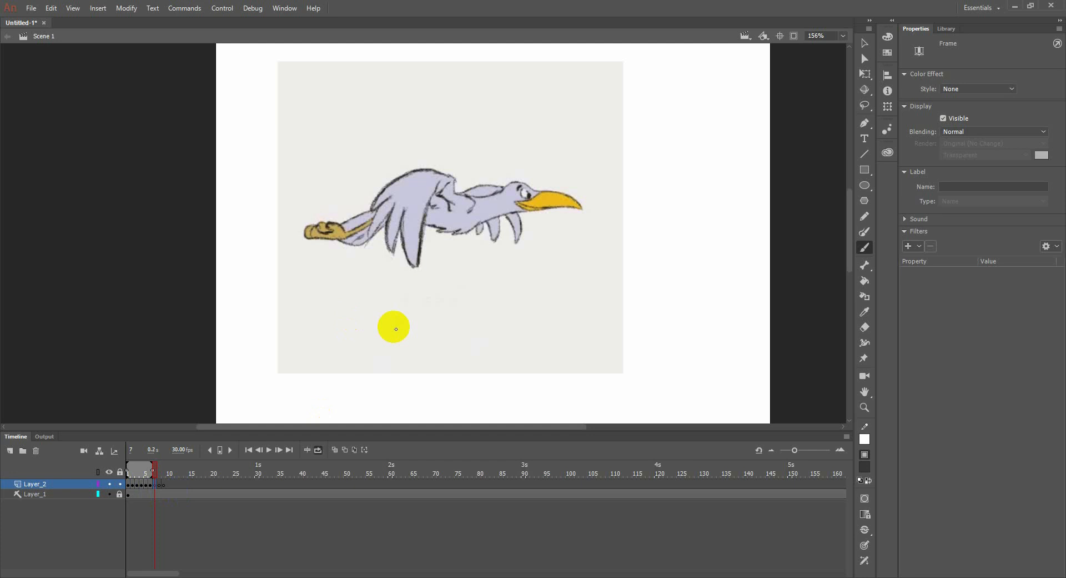
# - Trace the bird's lowered-wing pose on frame 7 of Layer_2 with the Brush tool, including beak, eye, feathers, feet and wing details
pyautogui.moveTo(437, 227); pyautogui.dragTo(454, 232)
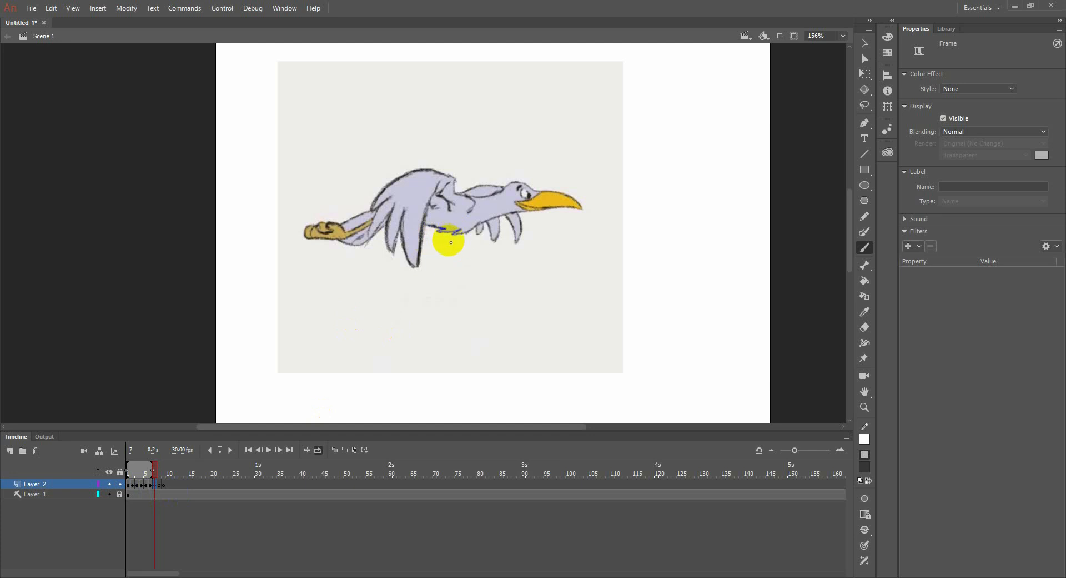
pyautogui.scroll(2, 451, 206)
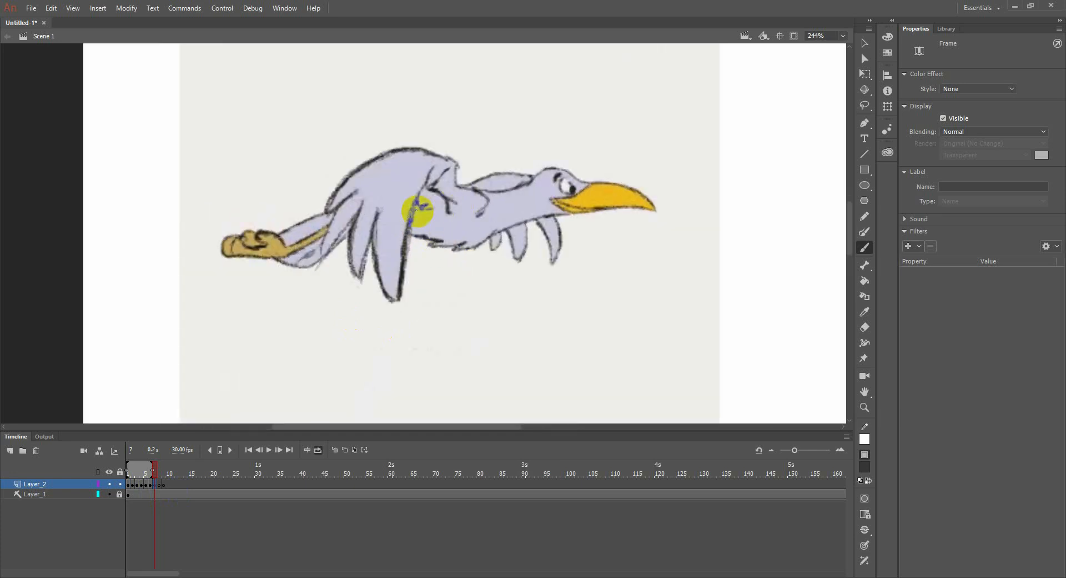
pyautogui.moveTo(412, 210)
pyautogui.mouseDown()
pyautogui.moveTo(395, 300)
pyautogui.moveTo(372, 234)
pyautogui.moveTo(359, 273)
pyautogui.moveTo(350, 236)
pyautogui.moveTo(316, 260)
pyautogui.mouseUp()
pyautogui.moveTo(285, 264)
pyautogui.mouseDown()
pyautogui.moveTo(220, 252)
pyautogui.moveTo(238, 233)
pyautogui.moveTo(303, 224)
pyautogui.moveTo(395, 150)
pyautogui.moveTo(444, 159)
pyautogui.moveTo(461, 184)
pyautogui.moveTo(552, 169)
pyautogui.moveTo(656, 203)
pyautogui.moveTo(560, 216)
pyautogui.moveTo(557, 257)
pyautogui.moveTo(530, 221)
pyautogui.moveTo(524, 258)
pyautogui.moveTo(504, 231)
pyautogui.moveTo(496, 250)
pyautogui.moveTo(488, 237)
pyautogui.moveTo(453, 249)
pyautogui.moveTo(462, 243)
pyautogui.moveTo(428, 246)
pyautogui.moveTo(445, 242)
pyautogui.moveTo(409, 234)
pyautogui.moveTo(458, 240)
pyautogui.moveTo(415, 233)
pyautogui.moveTo(424, 168)
pyautogui.moveTo(451, 210)
pyautogui.moveTo(485, 203)
pyautogui.moveTo(478, 215)
pyautogui.moveTo(517, 178)
pyautogui.moveTo(572, 189)
pyautogui.moveTo(559, 176)
pyautogui.moveTo(571, 186)
pyautogui.moveTo(554, 201)
pyautogui.moveTo(597, 207)
pyautogui.moveTo(551, 206)
pyautogui.mouseUp()
pyautogui.moveTo(362, 204)
pyautogui.mouseDown()
pyautogui.moveTo(348, 226)
pyautogui.moveTo(354, 199)
pyautogui.moveTo(341, 208)
pyautogui.moveTo(325, 247)
pyautogui.moveTo(288, 252)
pyautogui.moveTo(313, 243)
pyautogui.moveTo(296, 239)
pyautogui.moveTo(339, 206)
pyautogui.mouseUp()
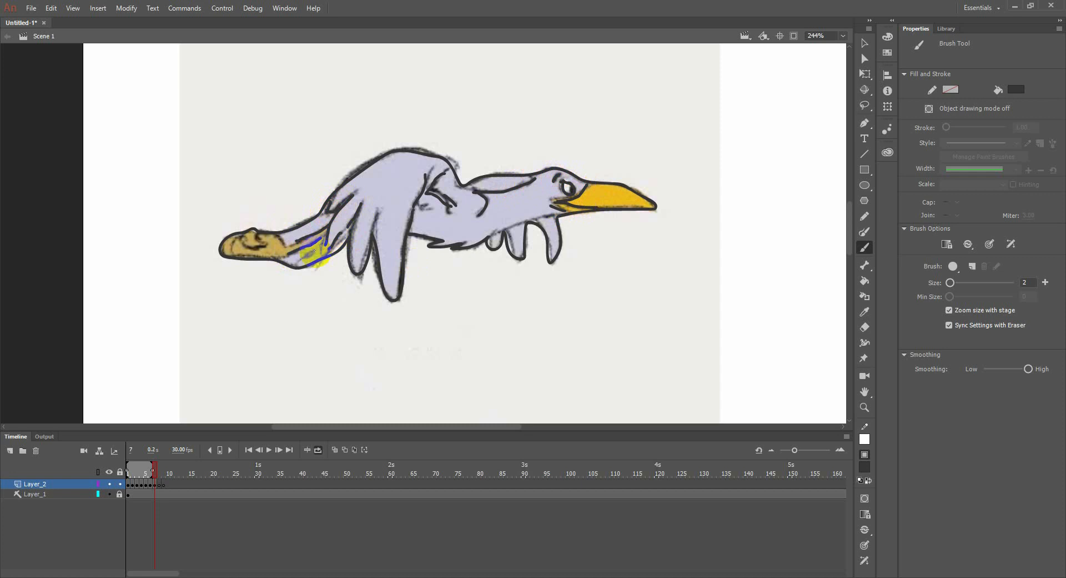
pyautogui.moveTo(259, 236); pyautogui.dragTo(231, 259)
pyautogui.moveTo(363, 247); pyautogui.dragTo(375, 272)
pyautogui.moveTo(425, 188)
pyautogui.mouseDown()
pyautogui.moveTo(420, 212)
pyautogui.moveTo(431, 208)
pyautogui.mouseUp()
pyautogui.moveTo(387, 153)
pyautogui.mouseDown()
pyautogui.moveTo(372, 151)
pyautogui.moveTo(350, 176)
pyautogui.mouseUp()
# - Copy the frame 7 drawing in place into frames 8 and 9 of Layer_2, and extend the loop range to frame 9
pyautogui.click(150, 473)
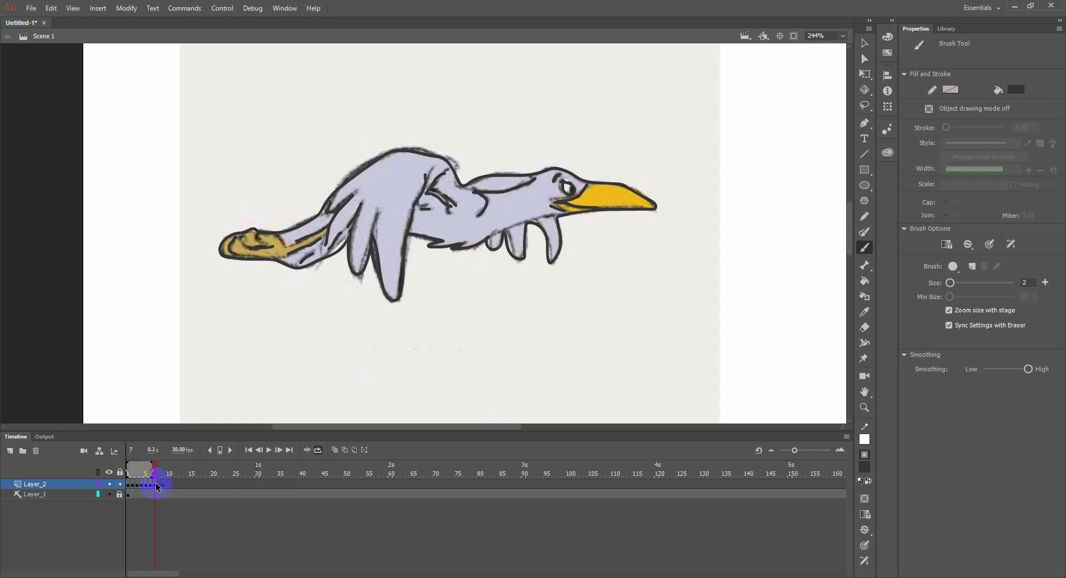
pyautogui.click(156, 485)
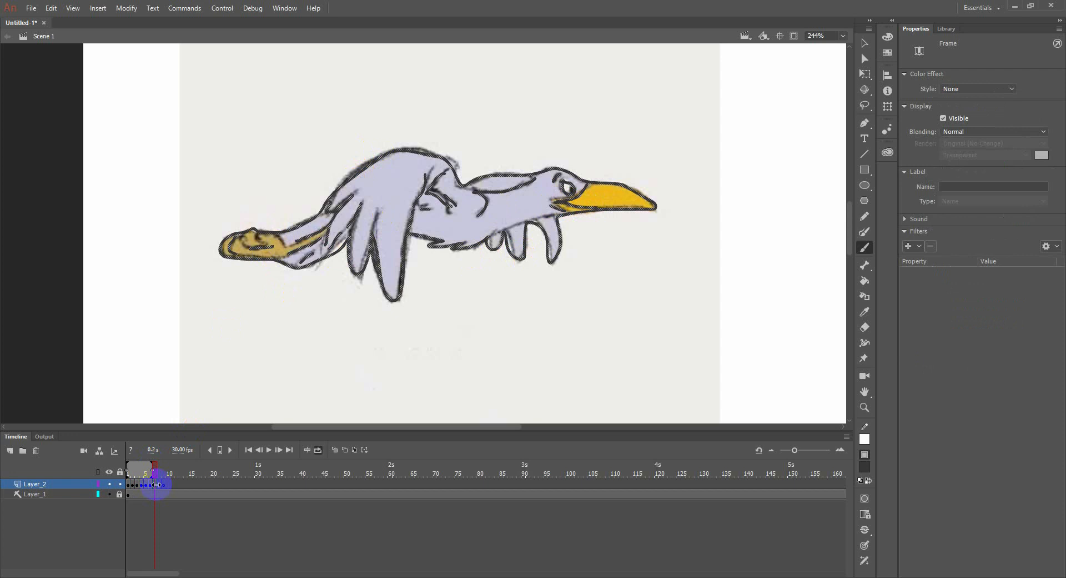
pyautogui.click(159, 484)
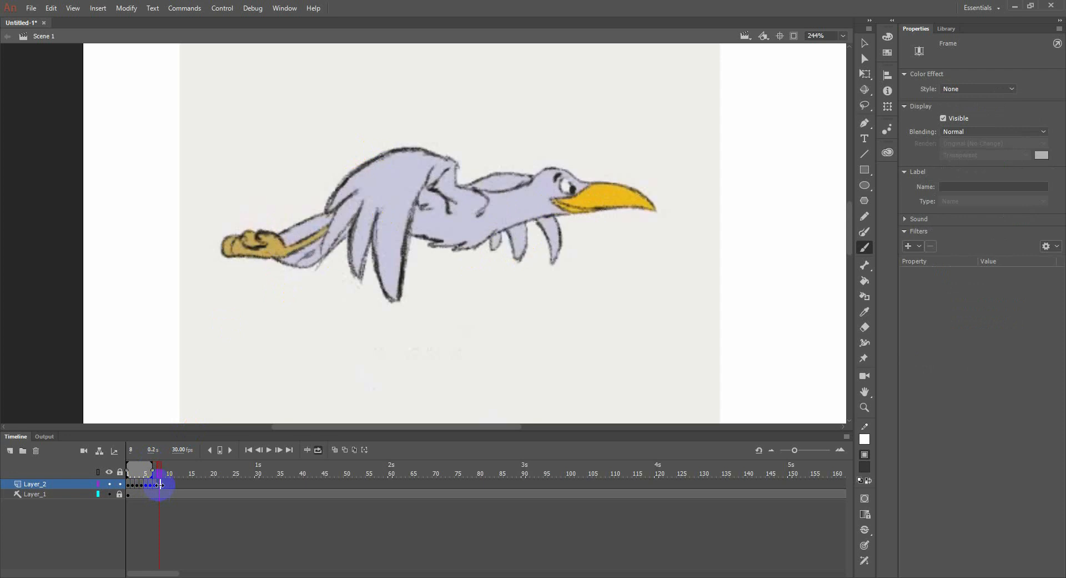
pyautogui.click(159, 485)
pyautogui.click(164, 484)
pyautogui.click(164, 485)
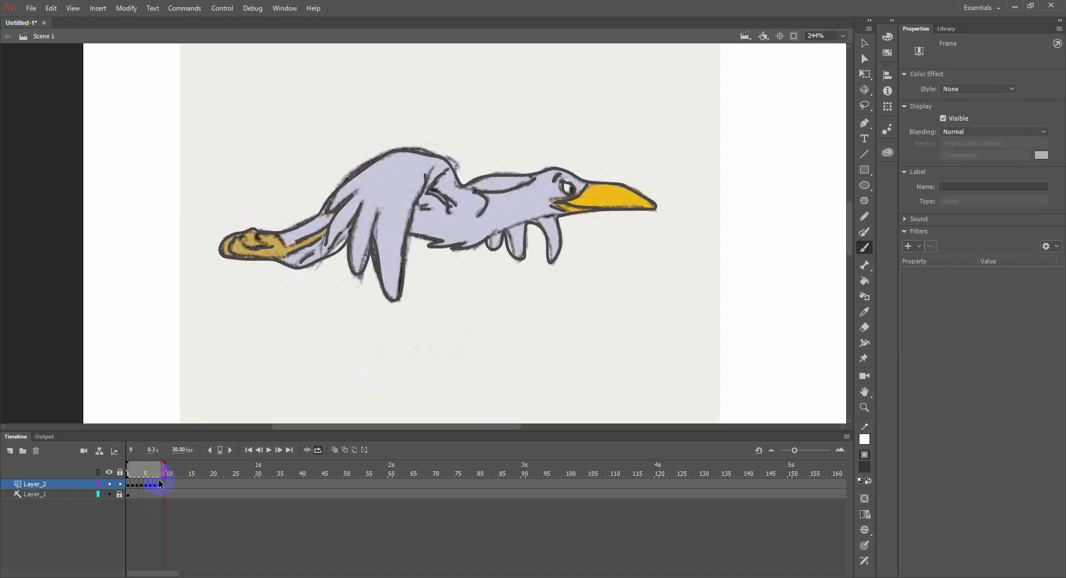
# - Hide the video layer, play the looped frames 1 to 9 to preview the traced motion on the whole stage, and stop playback
pyautogui.click(109, 493)
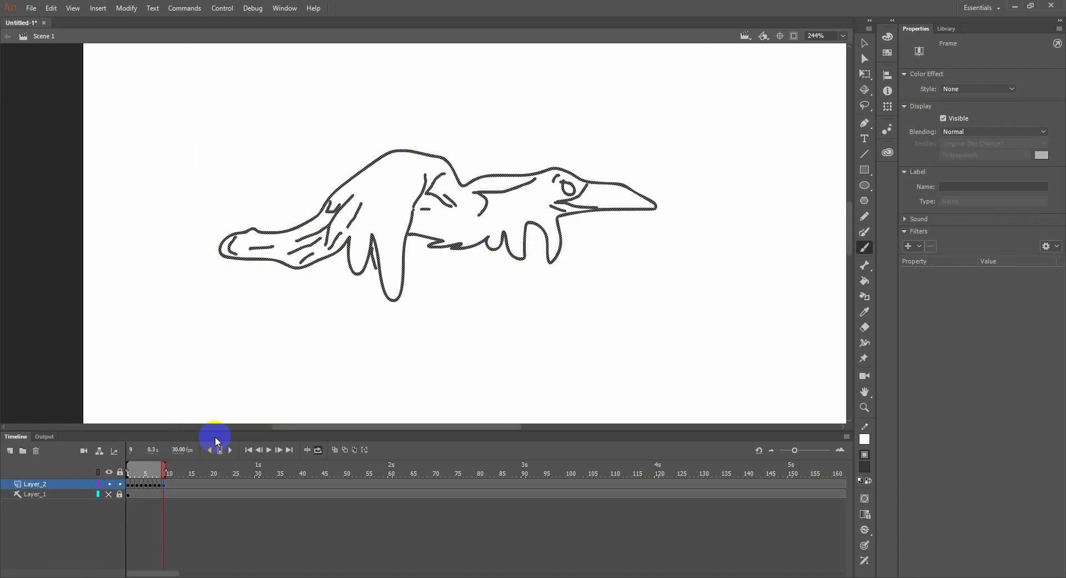
pyautogui.press('Return')
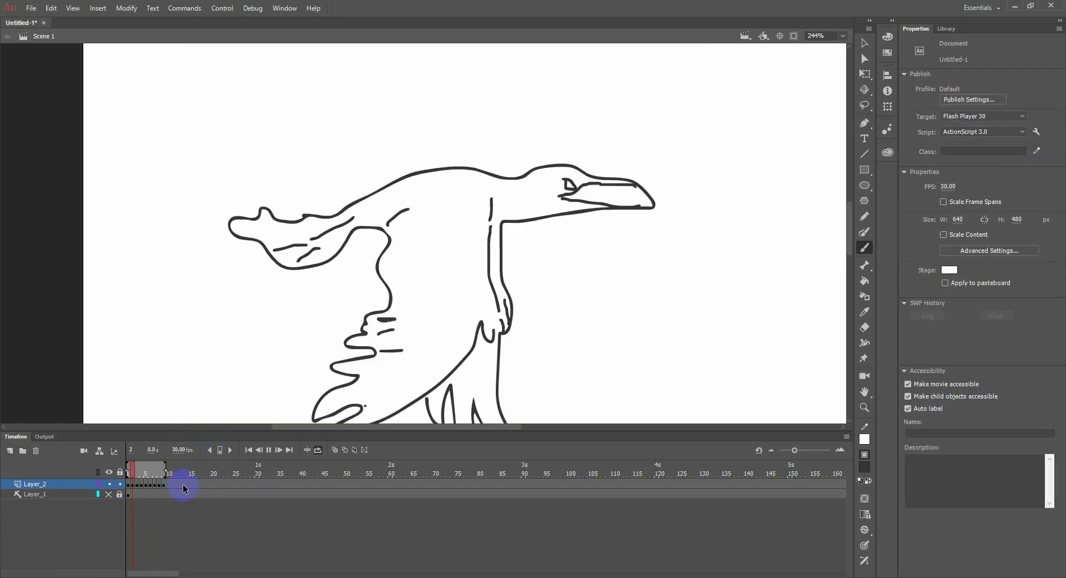
pyautogui.press('Return')
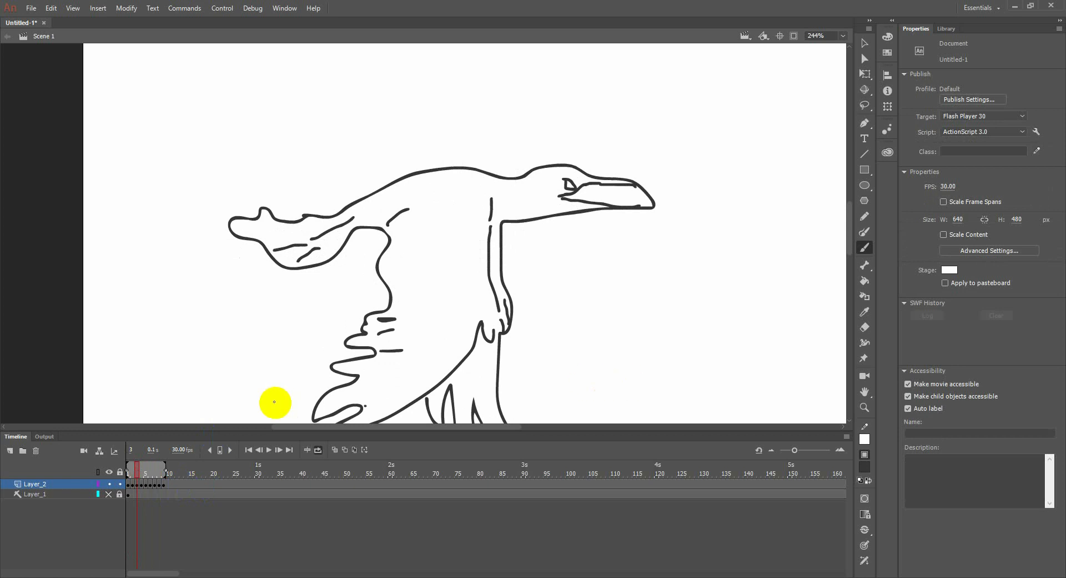
pyautogui.scroll(-2, 262, 342)
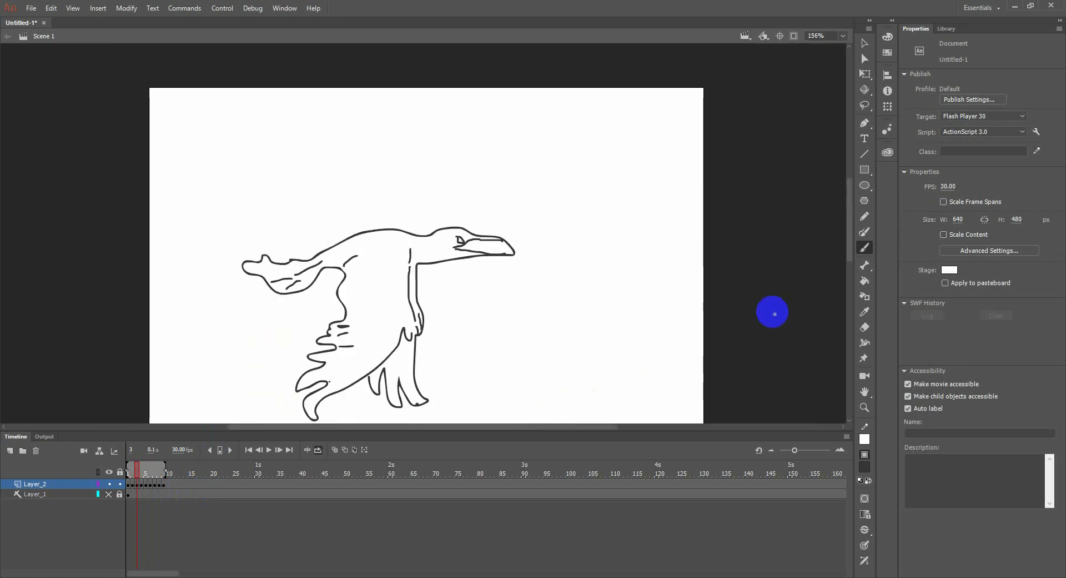
pyautogui.moveTo(847, 231); pyautogui.dragTo(848, 246)
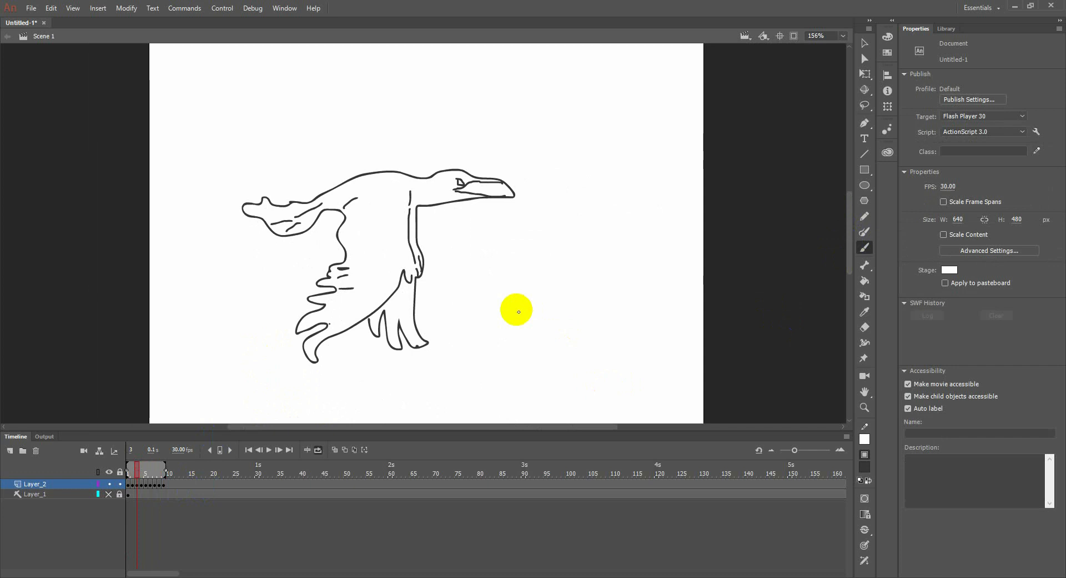
pyautogui.press('Return')
pyautogui.press('Return')
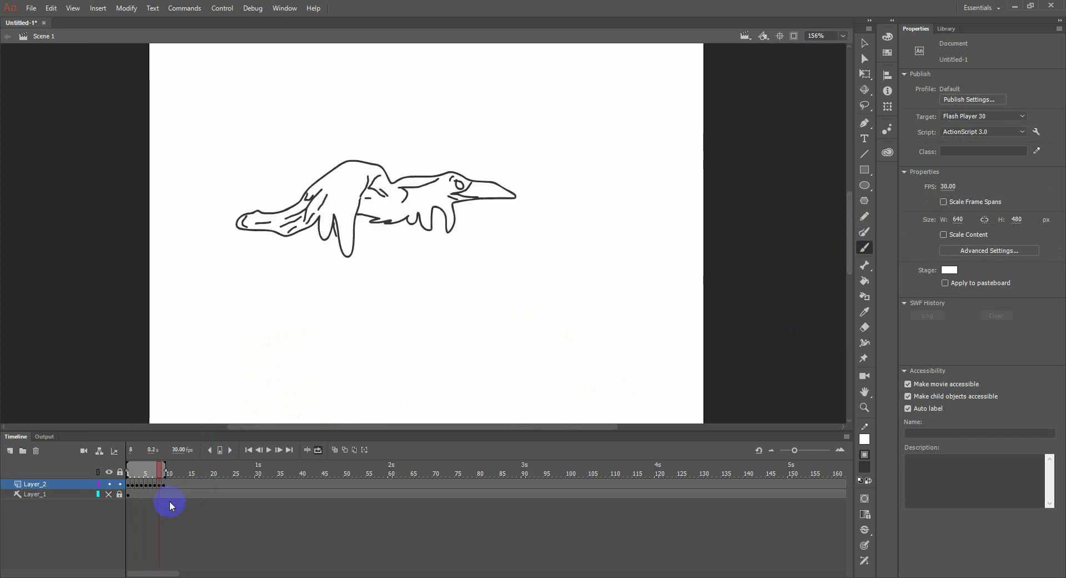
# - Show the video layer to compare the looping tracing against the footage, stop playback, and hide the video
pyautogui.click(108, 492)
pyautogui.press('Return')
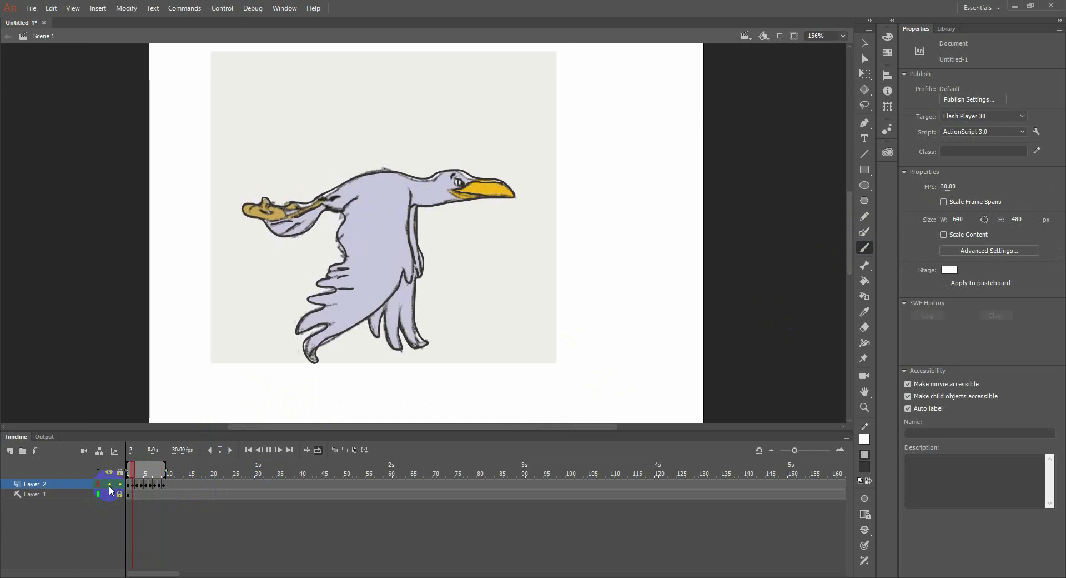
pyautogui.press('Return')
pyautogui.click(108, 492)
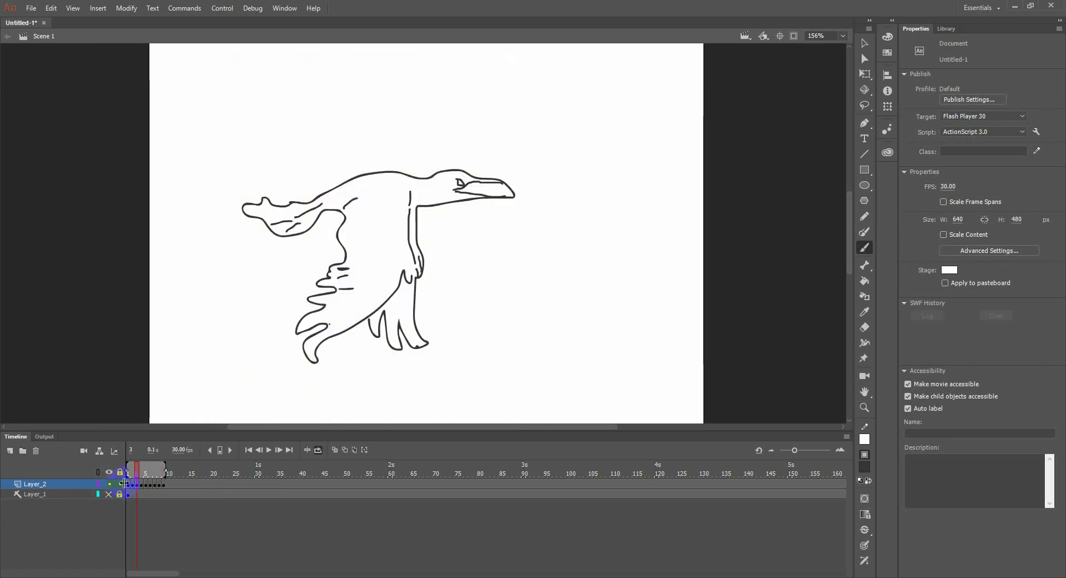
# - Show the video layer again and insert blank keyframes in frames 10 to 12 of Layer_2, returning to frame 10
pyautogui.click(109, 493)
pyautogui.click(137, 468)
pyautogui.moveTo(138, 467); pyautogui.dragTo(164, 468)
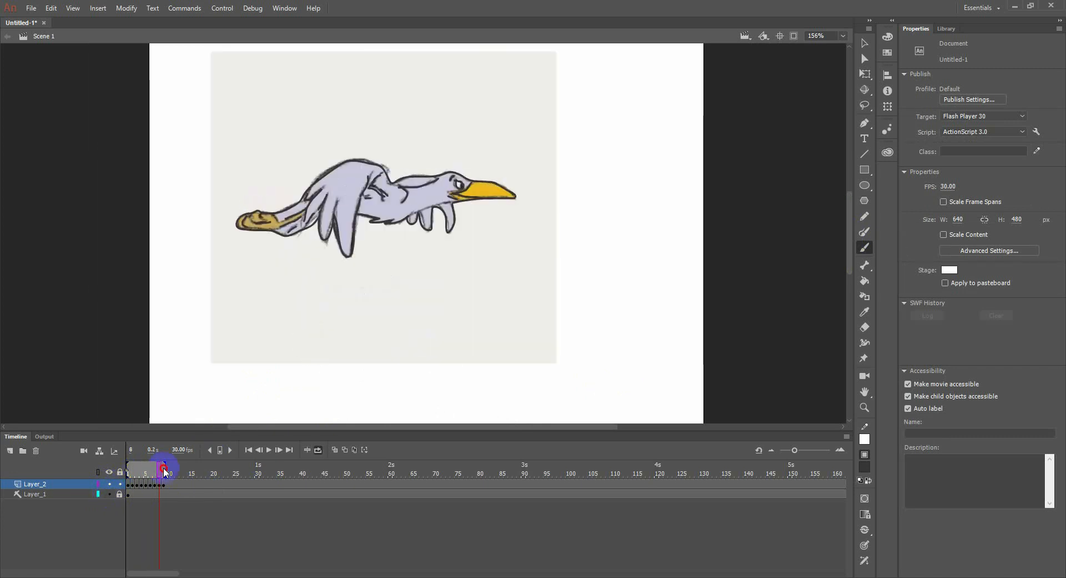
pyautogui.click(167, 485)
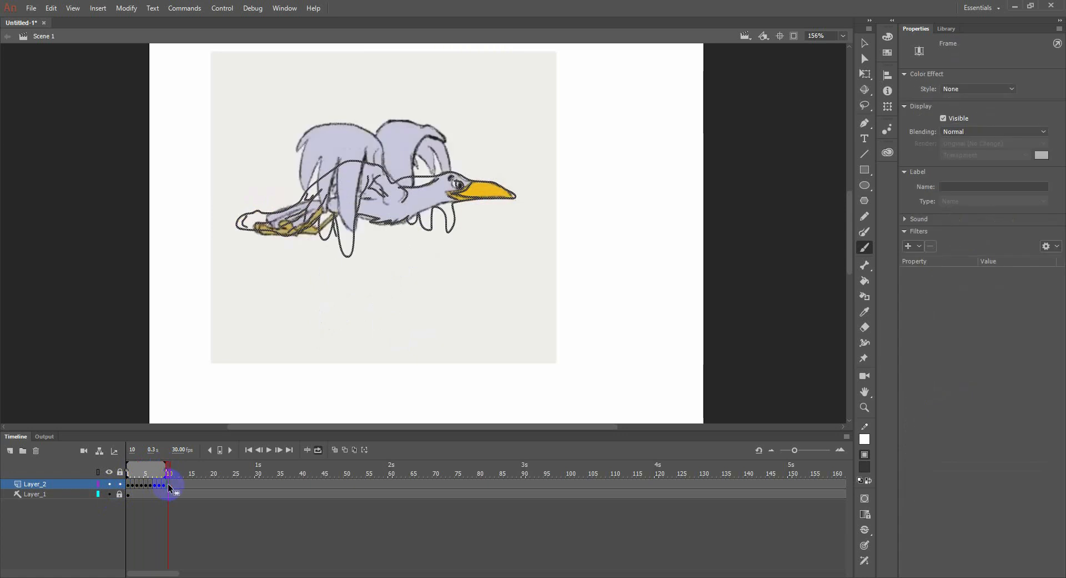
pyautogui.press('F7')
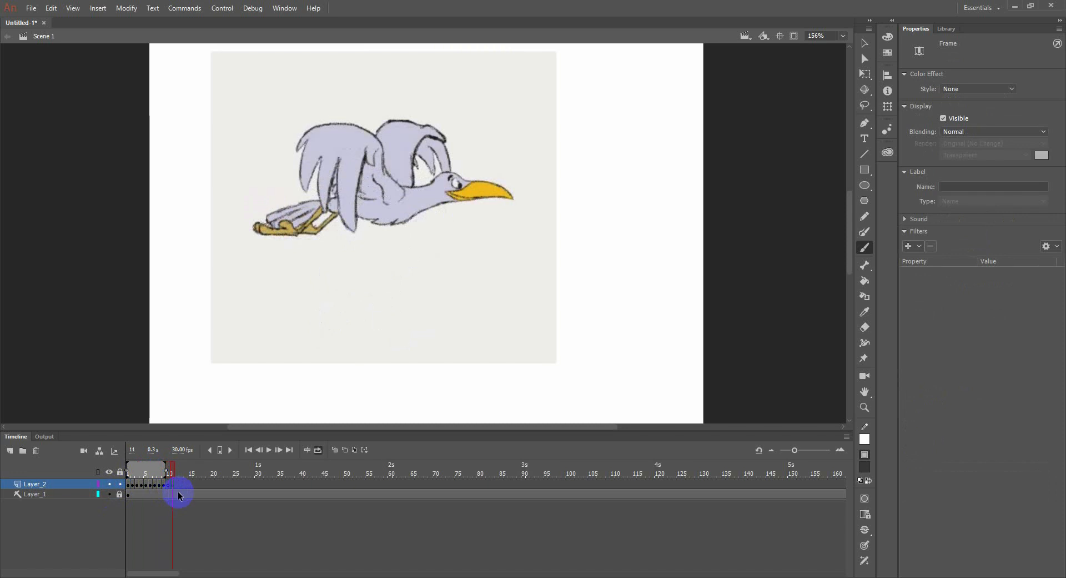
pyautogui.click(168, 485)
# - Trace the bird's feet, tail, wings, body and beak outline on frame 10 of Layer_2 with the Brush tool
pyautogui.scroll(3, 326, 225)
pyautogui.press('alt')
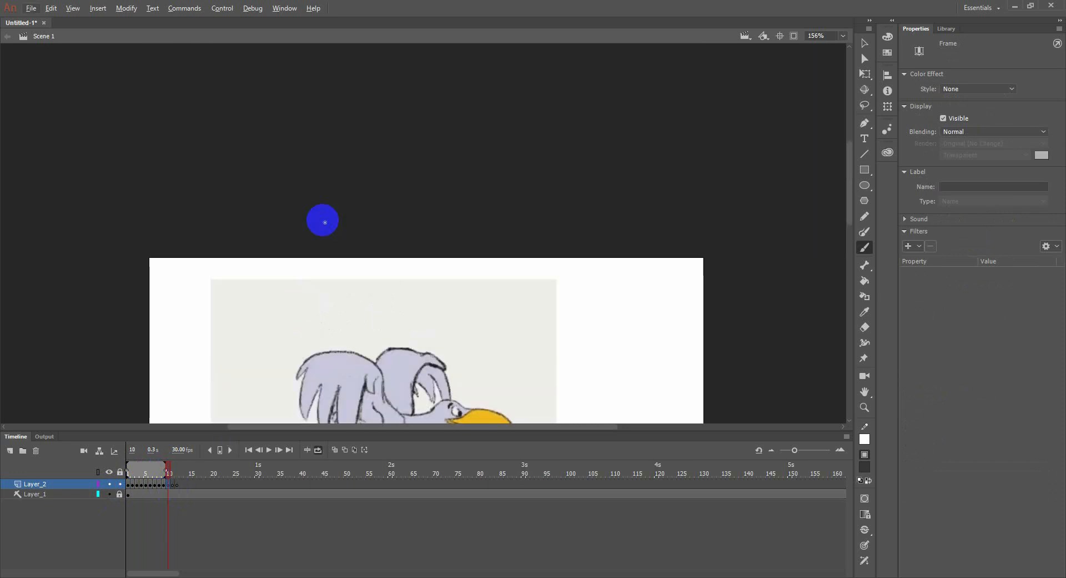
pyautogui.scroll(-3, 329, 236)
pyautogui.scroll(-1, 338, 243)
pyautogui.scroll(2, 340, 240)
pyautogui.scroll(1, 335, 308)
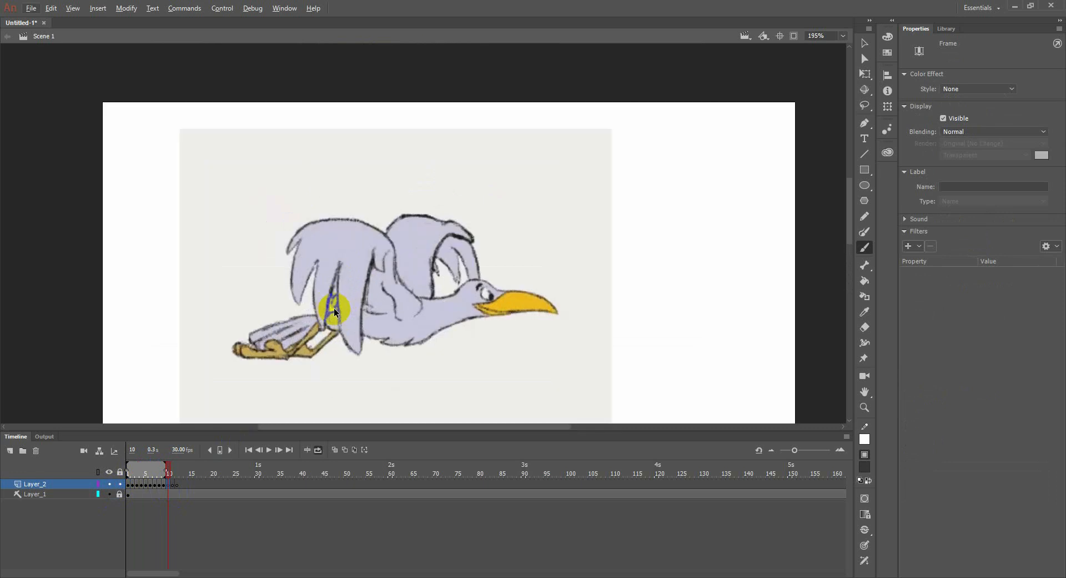
pyautogui.scroll(2, 360, 328)
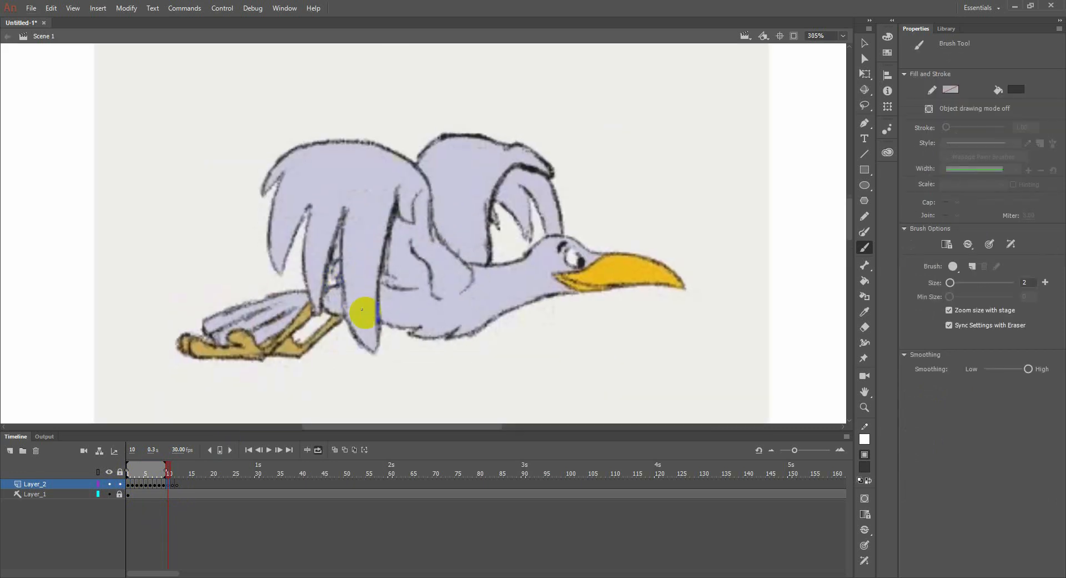
pyautogui.moveTo(337, 322)
pyautogui.mouseDown()
pyautogui.moveTo(268, 361)
pyautogui.moveTo(177, 350)
pyautogui.moveTo(234, 307)
pyautogui.moveTo(294, 292)
pyautogui.moveTo(214, 309)
pyautogui.moveTo(236, 310)
pyautogui.mouseUp()
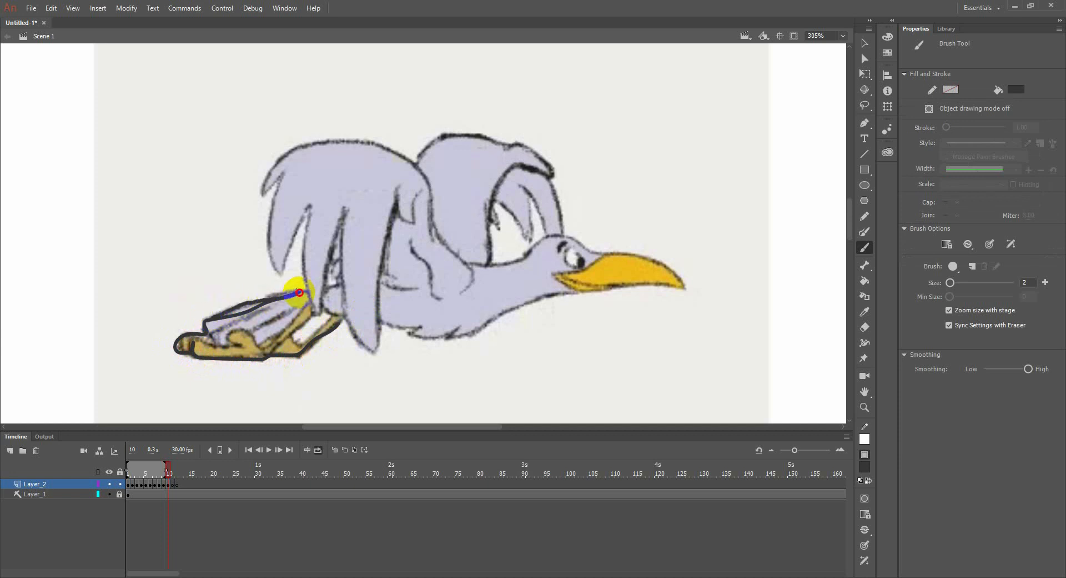
pyautogui.moveTo(308, 210); pyautogui.dragTo(307, 286)
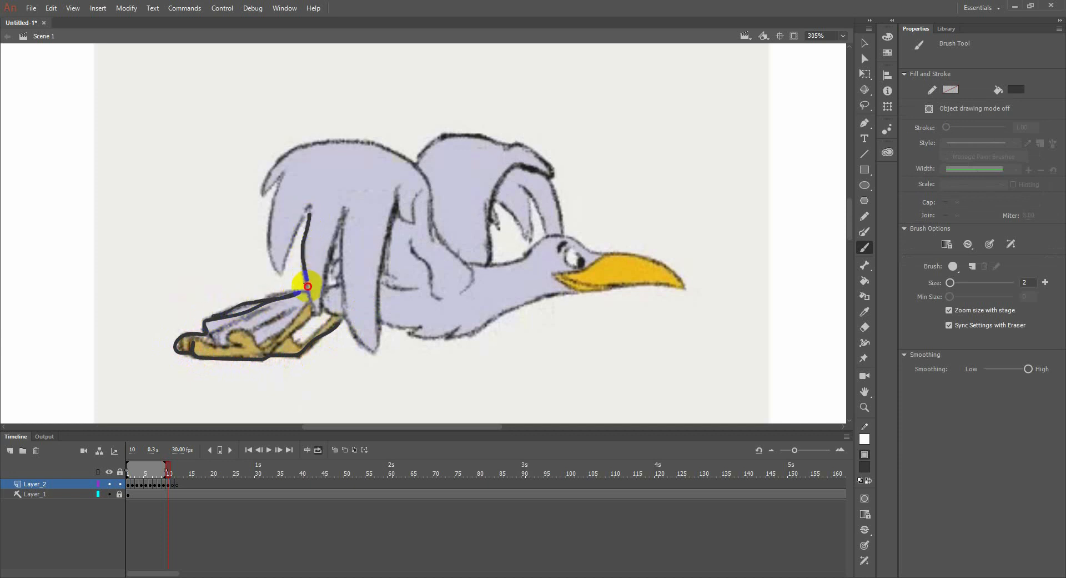
pyautogui.moveTo(255, 326)
pyautogui.mouseDown()
pyautogui.moveTo(302, 309)
pyautogui.moveTo(273, 337)
pyautogui.moveTo(290, 333)
pyautogui.moveTo(276, 350)
pyautogui.moveTo(300, 346)
pyautogui.moveTo(259, 336)
pyautogui.mouseUp()
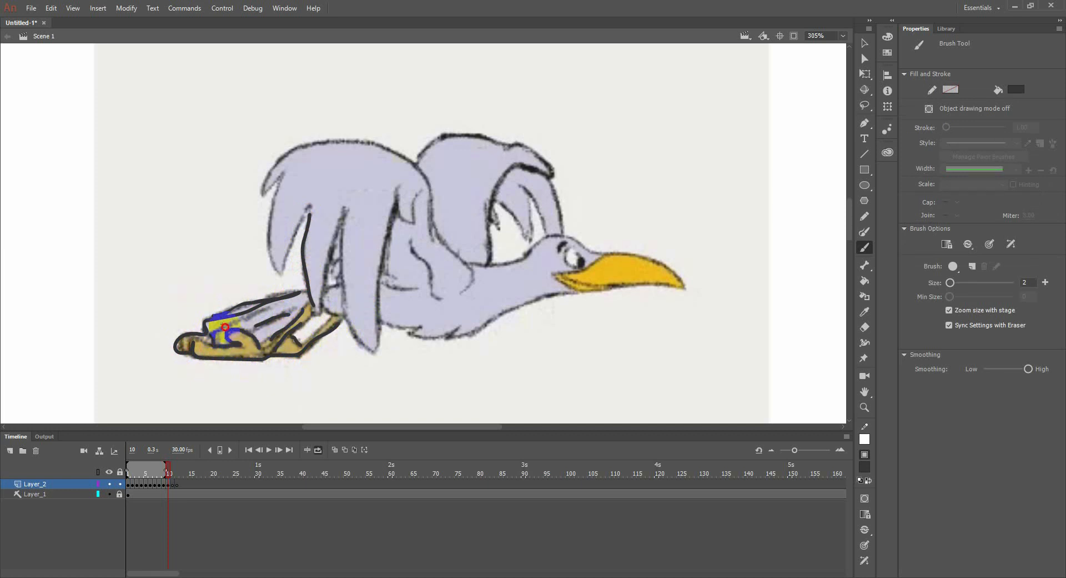
pyautogui.moveTo(253, 315); pyautogui.dragTo(256, 313)
pyautogui.moveTo(309, 207)
pyautogui.mouseDown()
pyautogui.moveTo(285, 262)
pyautogui.moveTo(270, 268)
pyautogui.moveTo(281, 177)
pyautogui.moveTo(269, 191)
pyautogui.moveTo(262, 171)
pyautogui.moveTo(283, 147)
pyautogui.moveTo(356, 143)
pyautogui.moveTo(415, 162)
pyautogui.moveTo(461, 134)
pyautogui.moveTo(528, 144)
pyautogui.moveTo(552, 170)
pyautogui.moveTo(581, 247)
pyautogui.moveTo(644, 251)
pyautogui.moveTo(685, 288)
pyautogui.moveTo(556, 296)
pyautogui.moveTo(457, 338)
pyautogui.moveTo(409, 338)
pyautogui.moveTo(411, 321)
pyautogui.moveTo(382, 322)
pyautogui.moveTo(367, 351)
pyautogui.moveTo(343, 284)
pyautogui.moveTo(340, 206)
pyautogui.moveTo(320, 312)
pyautogui.moveTo(327, 293)
pyautogui.mouseUp()
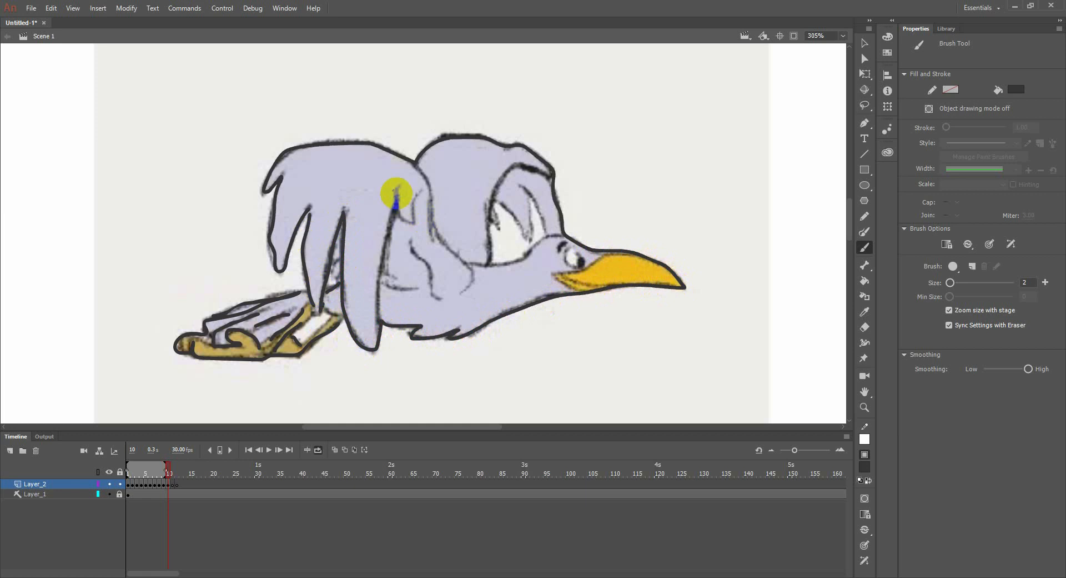
# - Brush in the inner wing edges, body folds, far-wing feathers, eye and mouth of the frame 10 drawing
pyautogui.moveTo(396, 193)
pyautogui.mouseDown()
pyautogui.moveTo(406, 222)
pyautogui.moveTo(419, 195)
pyautogui.moveTo(383, 241)
pyautogui.moveTo(379, 319)
pyautogui.mouseUp()
pyautogui.moveTo(387, 279)
pyautogui.mouseDown()
pyautogui.moveTo(405, 289)
pyautogui.moveTo(388, 237)
pyautogui.moveTo(422, 257)
pyautogui.moveTo(432, 297)
pyautogui.mouseUp()
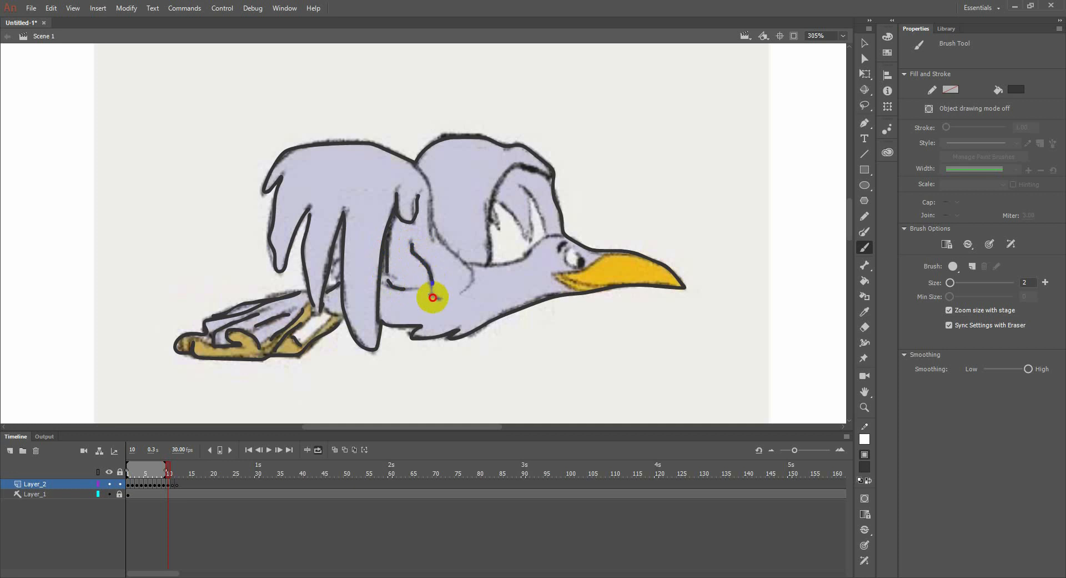
pyautogui.moveTo(420, 208)
pyautogui.mouseDown()
pyautogui.moveTo(417, 167)
pyautogui.moveTo(436, 236)
pyautogui.moveTo(467, 275)
pyautogui.moveTo(460, 291)
pyautogui.moveTo(469, 264)
pyautogui.moveTo(515, 262)
pyautogui.moveTo(561, 230)
pyautogui.mouseUp()
pyautogui.moveTo(491, 259)
pyautogui.mouseDown()
pyautogui.moveTo(490, 211)
pyautogui.moveTo(510, 174)
pyautogui.moveTo(518, 168)
pyautogui.moveTo(547, 233)
pyautogui.mouseUp()
pyautogui.moveTo(531, 200)
pyautogui.mouseDown()
pyautogui.moveTo(531, 238)
pyautogui.moveTo(493, 203)
pyautogui.moveTo(513, 238)
pyautogui.moveTo(542, 254)
pyautogui.moveTo(568, 242)
pyautogui.moveTo(569, 266)
pyautogui.moveTo(579, 266)
pyautogui.moveTo(572, 250)
pyautogui.moveTo(579, 264)
pyautogui.moveTo(574, 251)
pyautogui.moveTo(595, 283)
pyautogui.moveTo(625, 273)
pyautogui.moveTo(629, 255)
pyautogui.moveTo(556, 275)
pyautogui.moveTo(604, 286)
pyautogui.moveTo(562, 283)
pyautogui.mouseUp()
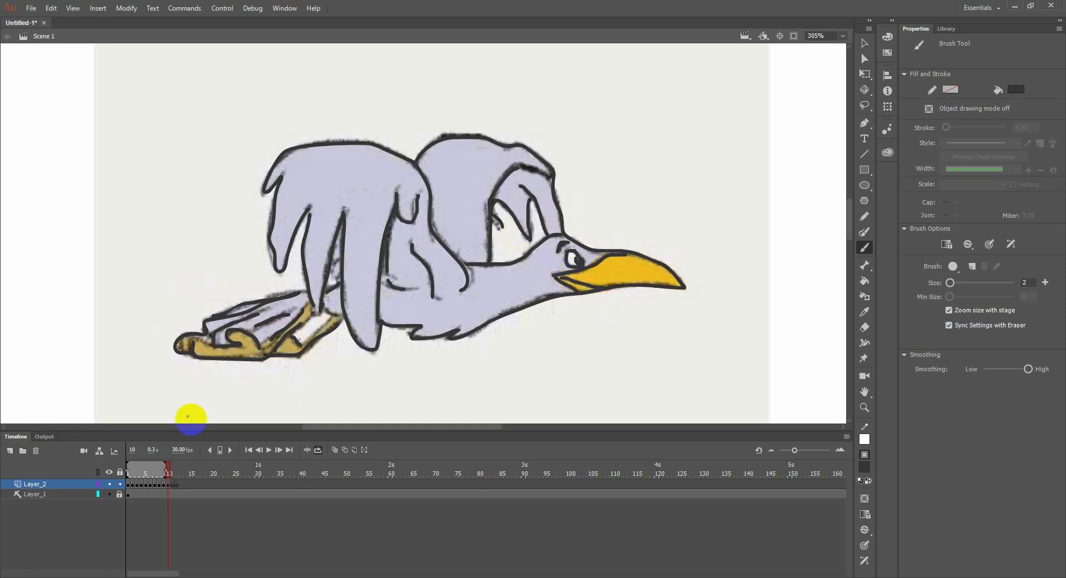
# - Copy the frame 10 drawing in place into frames 11 and 12 of Layer_2, and extend the loop range to frame 12
pyautogui.click(168, 485)
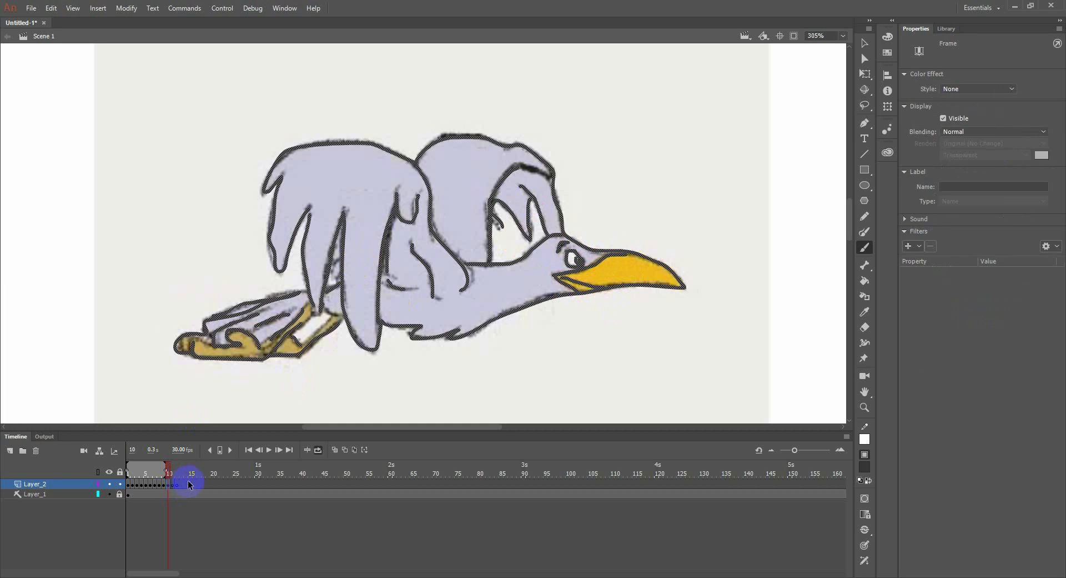
pyautogui.click(174, 486)
pyautogui.click(176, 484)
pyautogui.click(175, 485)
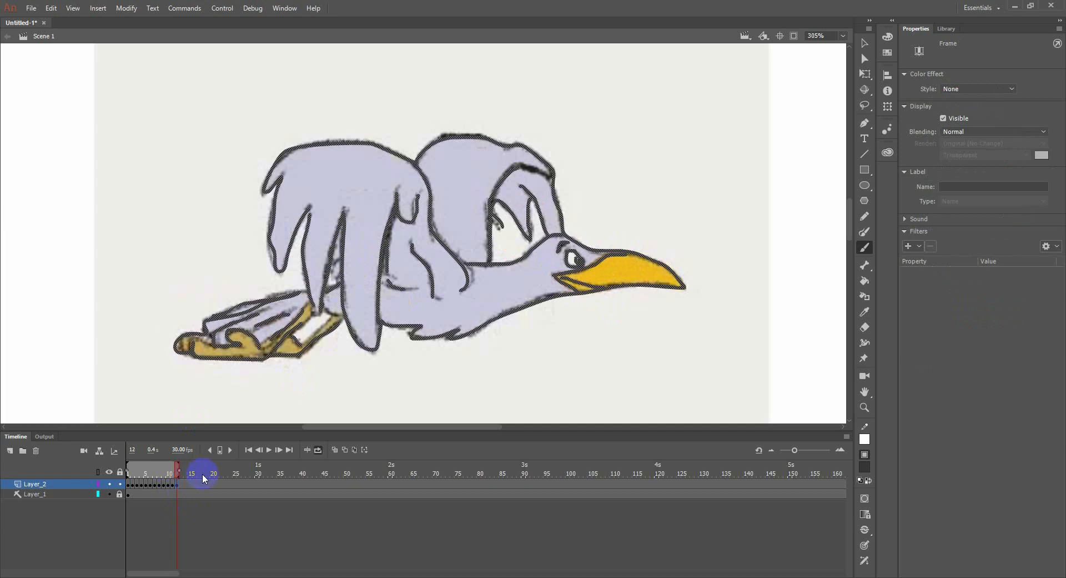
# - Hide the video layer, play the looped frames 1 to 12 to preview the traced flight, and stop playback
pyautogui.click(109, 493)
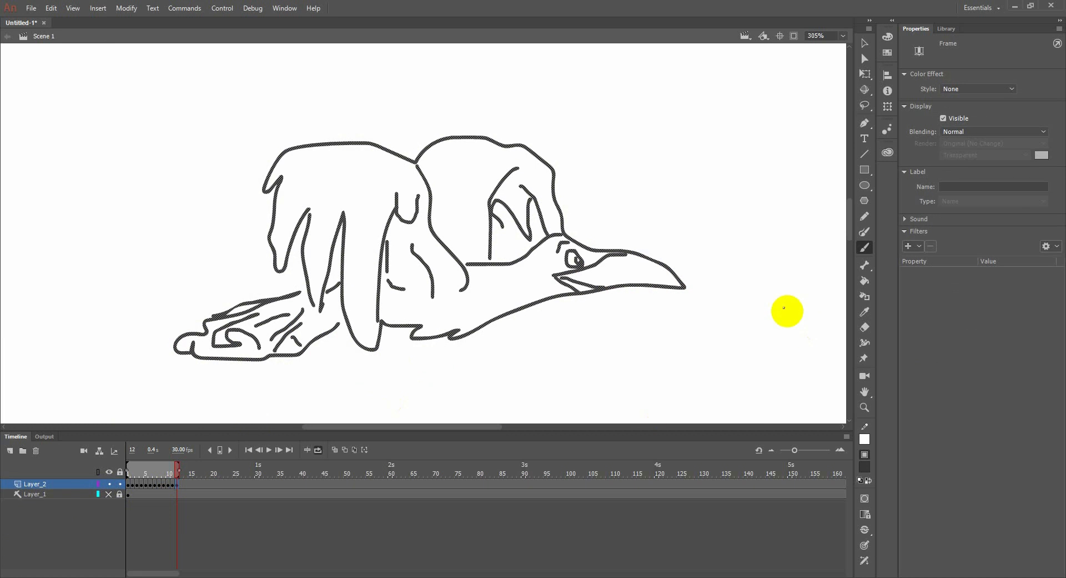
pyautogui.scroll(-5, 445, 288)
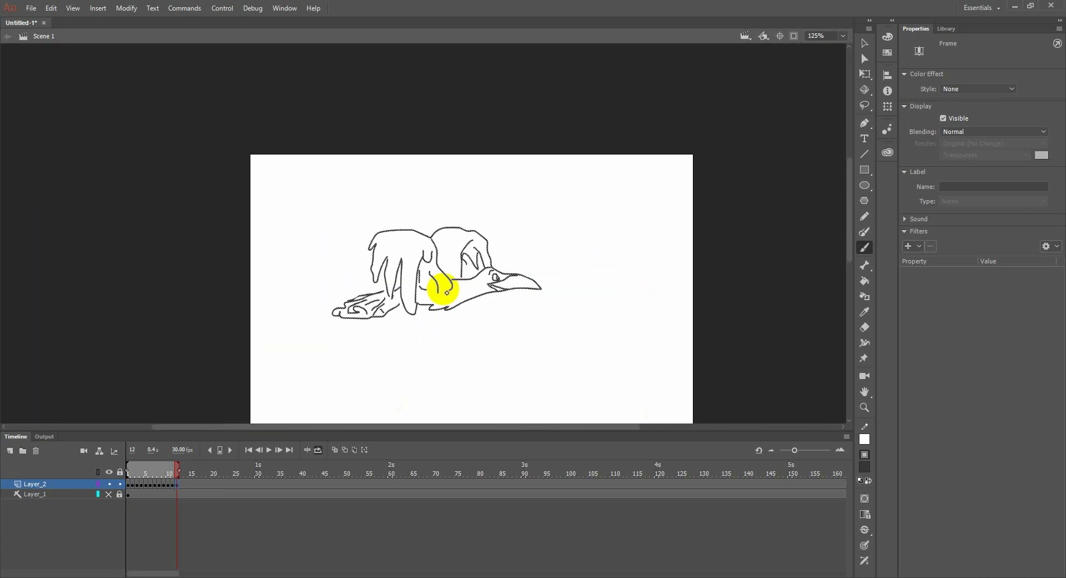
pyautogui.press('Return')
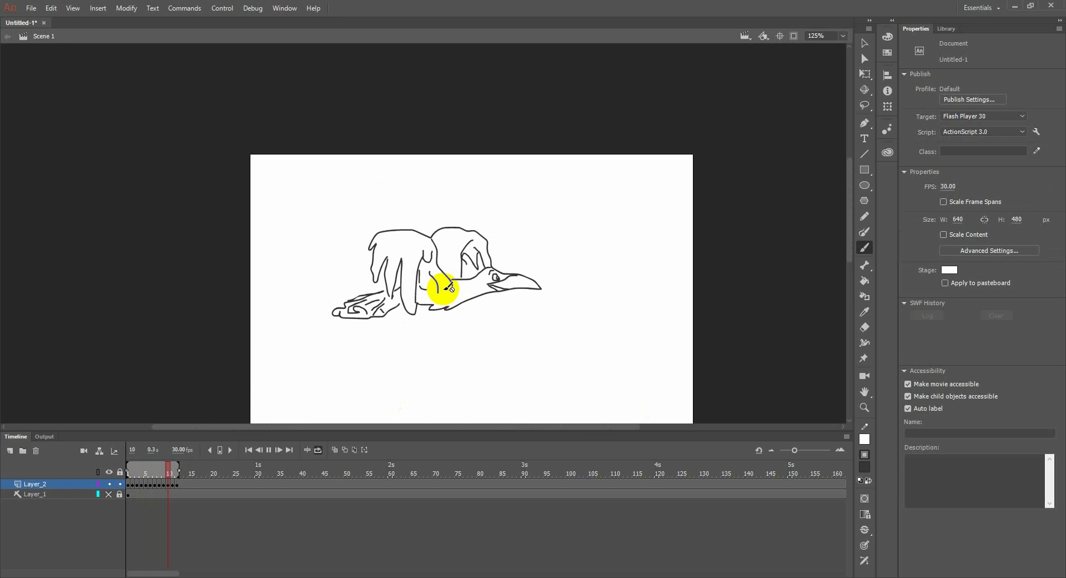
pyautogui.press('Return')
pyautogui.press('Return')
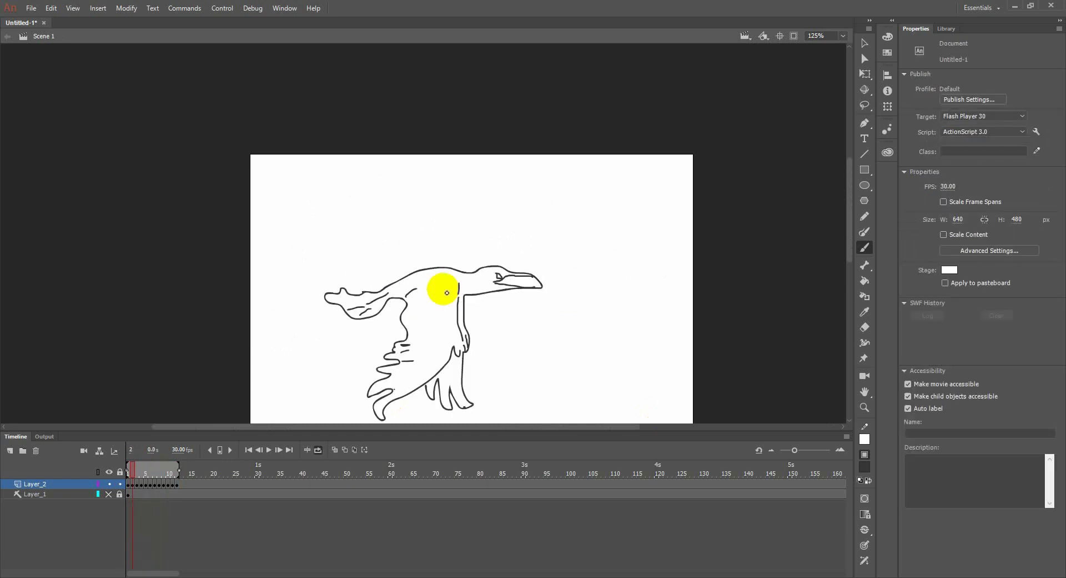
pyautogui.click(181, 484)
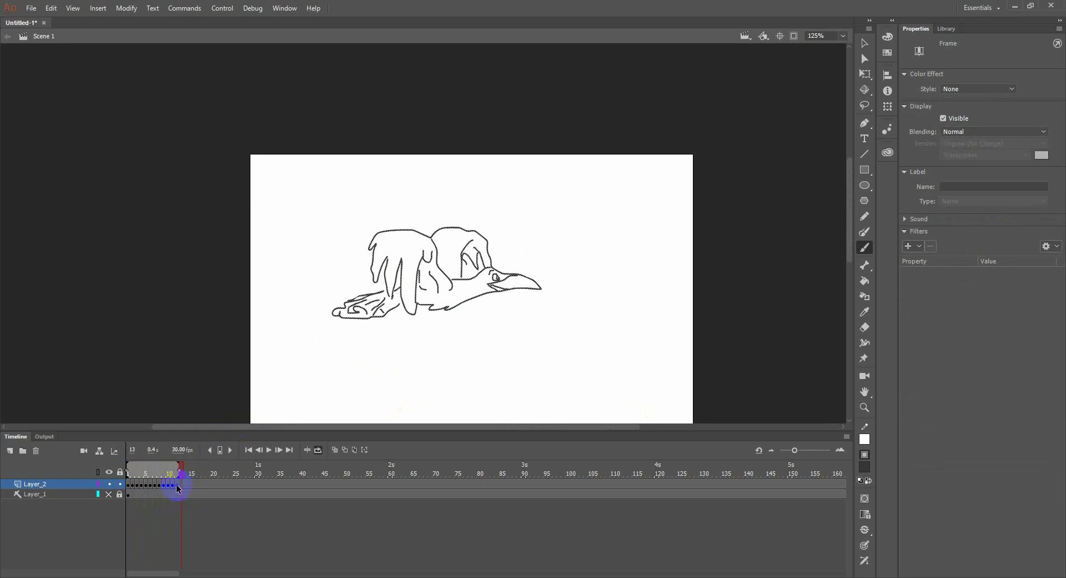
pyautogui.click(178, 485)
pyautogui.click(181, 484)
pyautogui.click(198, 485)
pyautogui.click(198, 484)
pyautogui.click(180, 486)
pyautogui.click(180, 487)
pyautogui.scroll(-3, 451, 342)
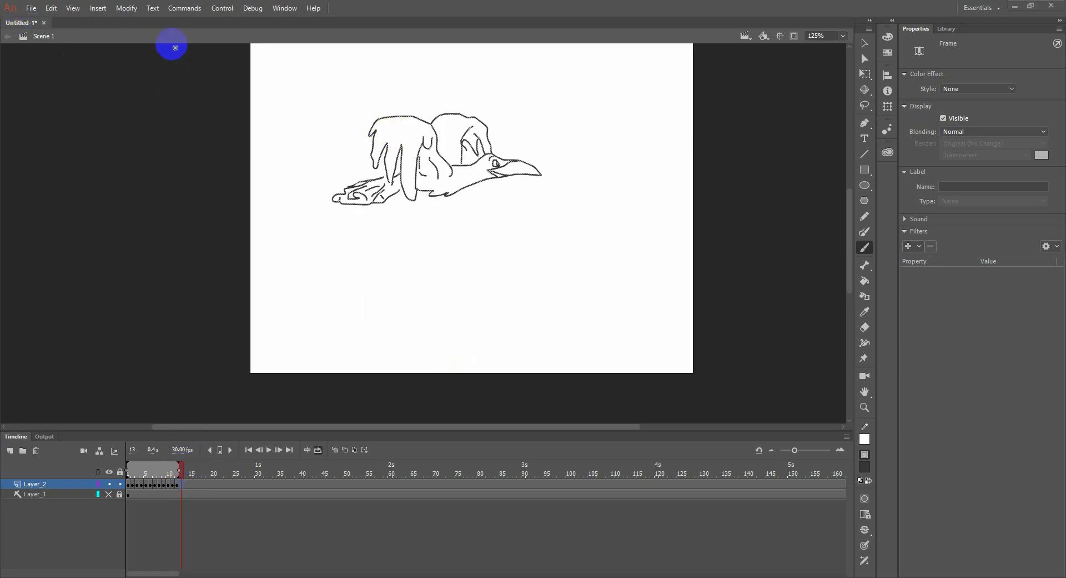
# - Test the movie inside Animate, move the preview window aside, watch the traced bird's flight, and close the preview
pyautogui.click(193, 9)
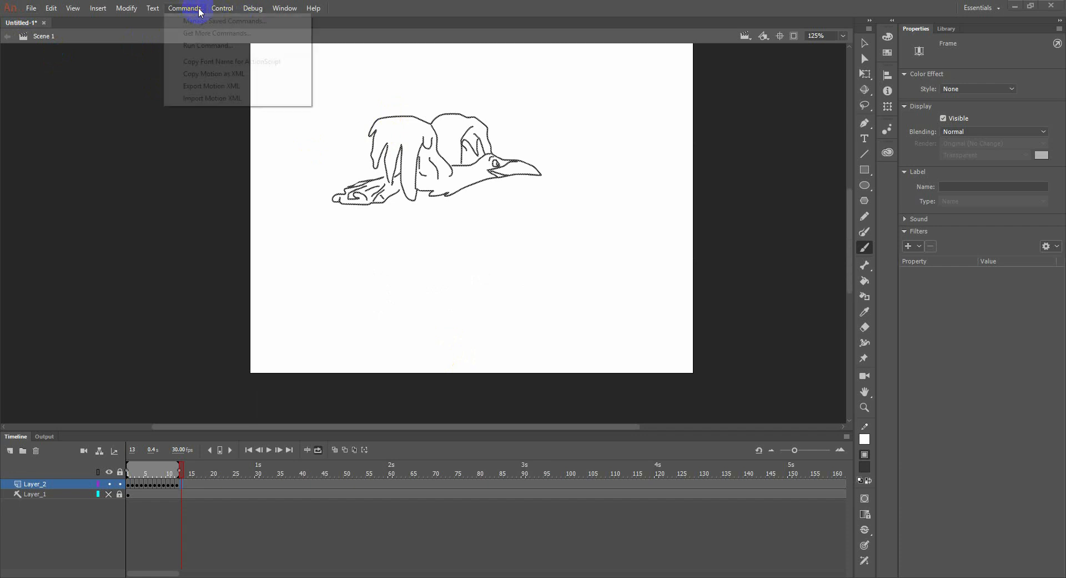
pyautogui.click(274, 9)
pyautogui.moveTo(227, 9)
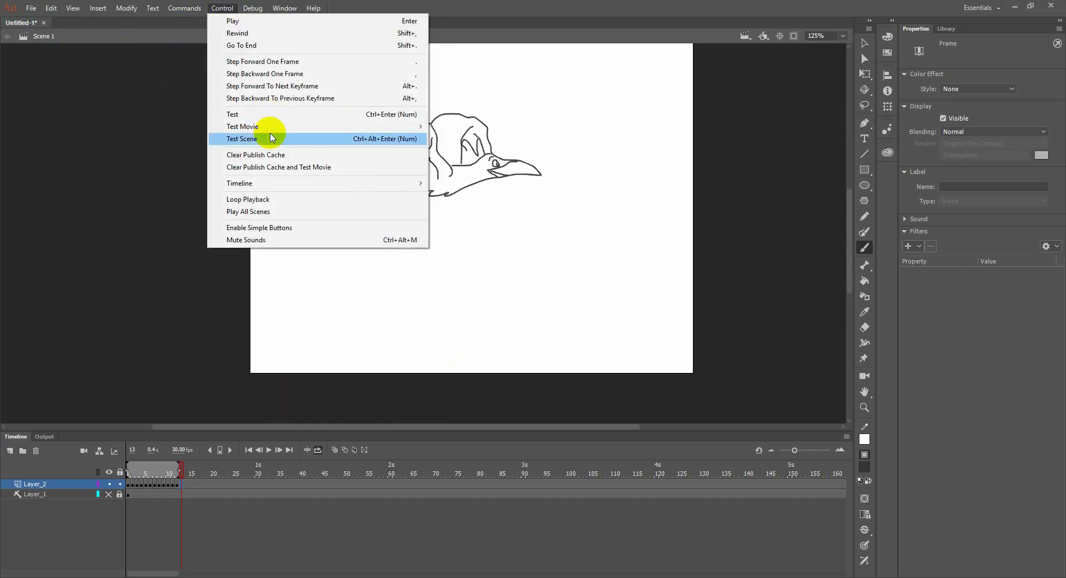
pyautogui.moveTo(276, 128)
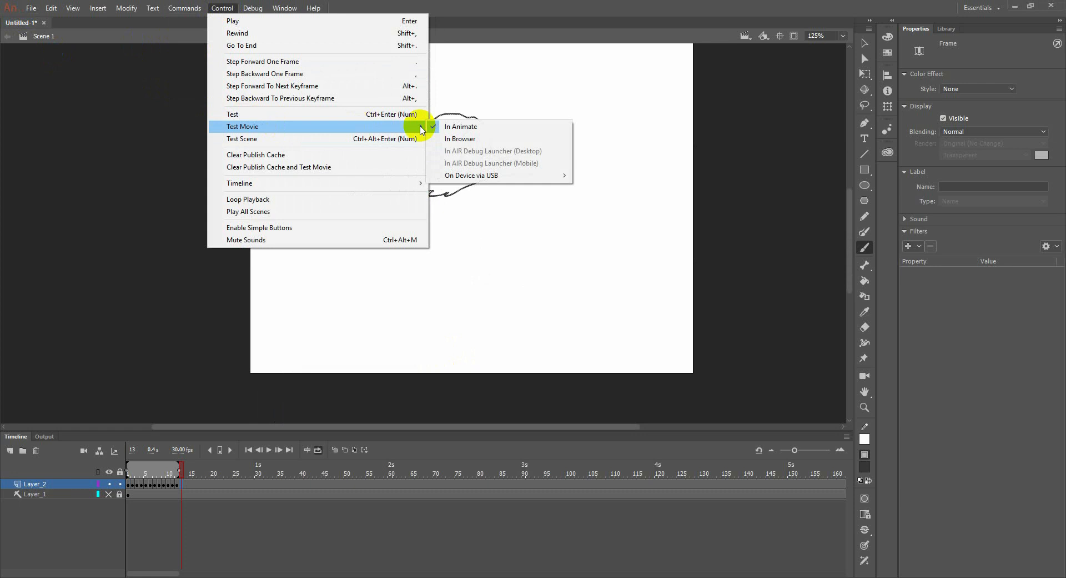
pyautogui.click(465, 127)
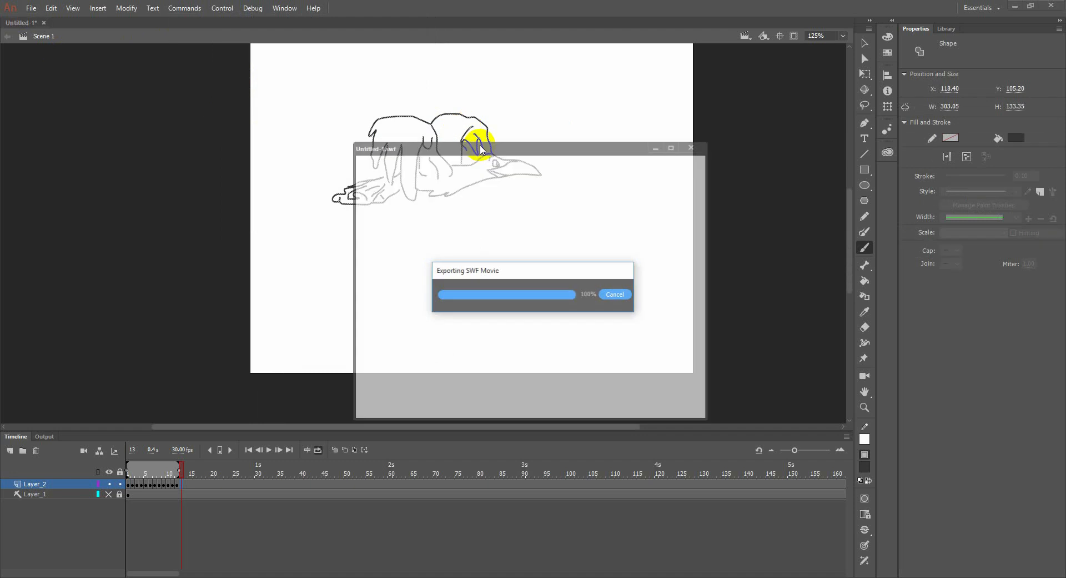
pyautogui.moveTo(522, 150); pyautogui.dragTo(436, 111)
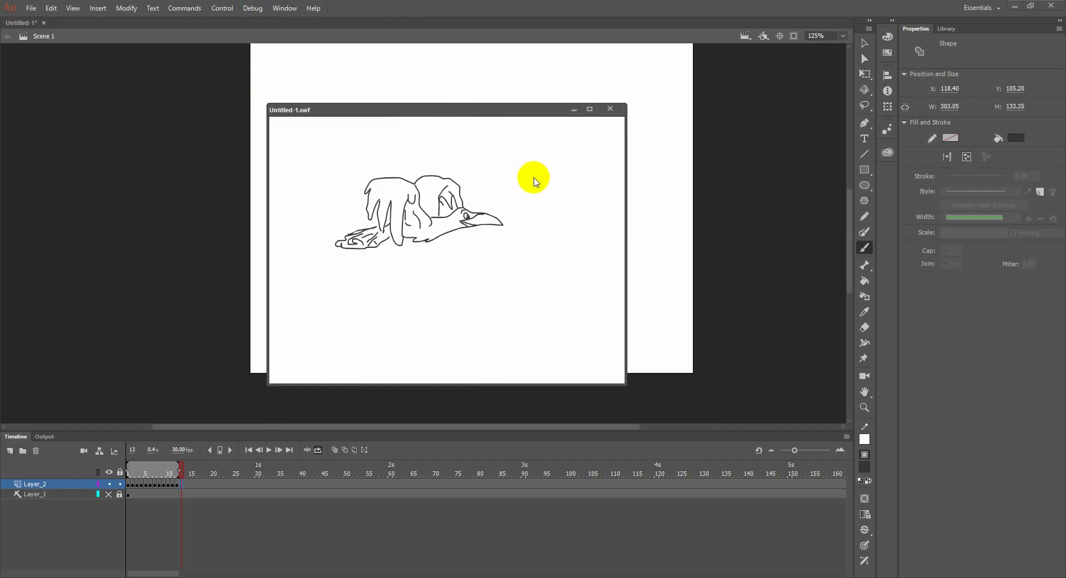
pyautogui.click(611, 110)
# - Play the looped frames 1 to 12 on the stage to review the traced flight, and stop playback
pyautogui.click(179, 477)
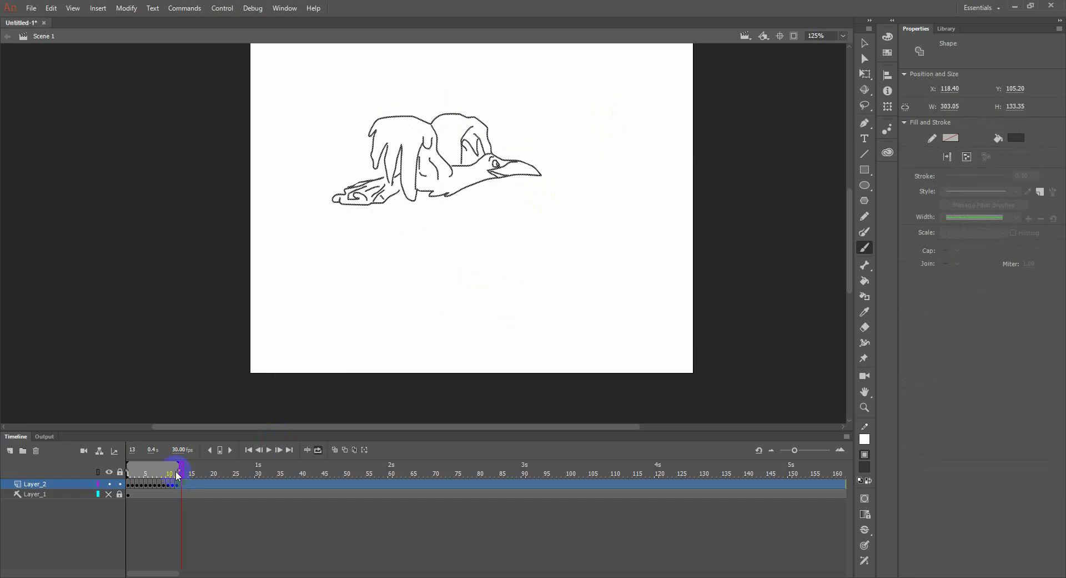
pyautogui.press('Return')
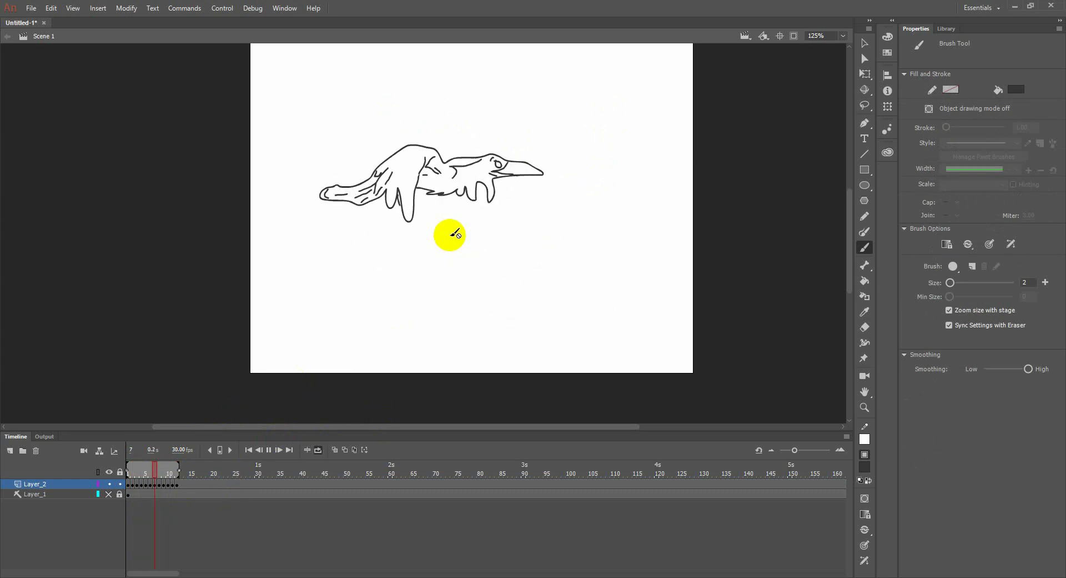
pyautogui.press('Return')
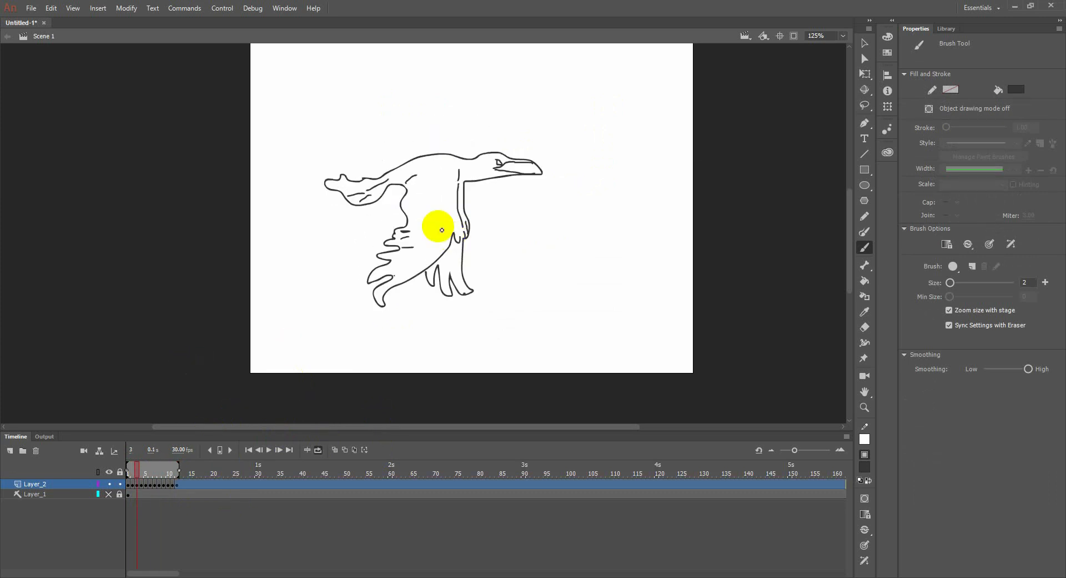
# - Duplicate the frames 1 to 12 sequence of Layer_2 into frames 13 to 24 and again into frames 25 to 36
pyautogui.click(137, 484)
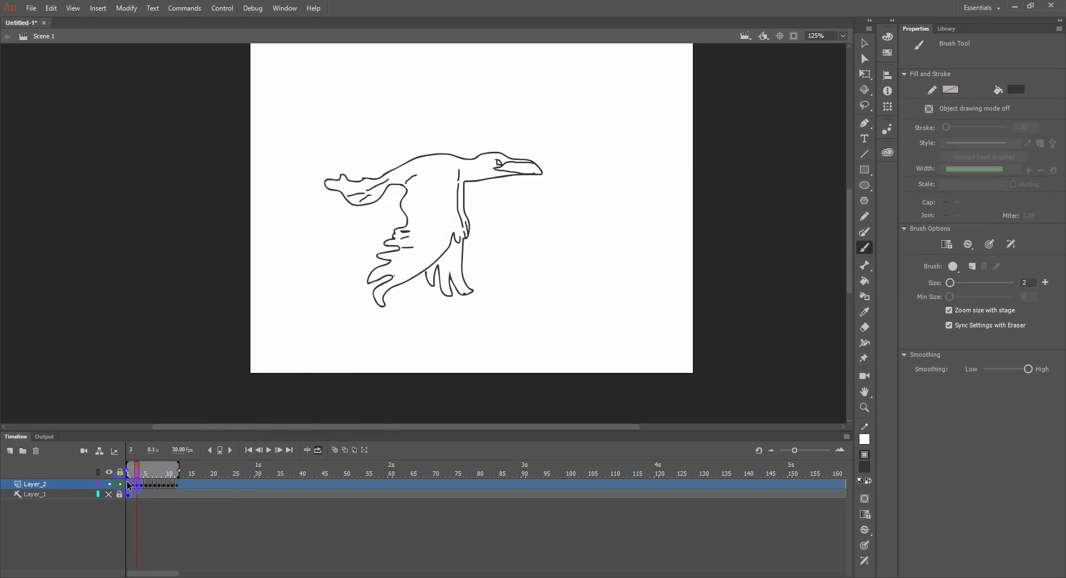
pyautogui.moveTo(128, 485); pyautogui.dragTo(174, 491)
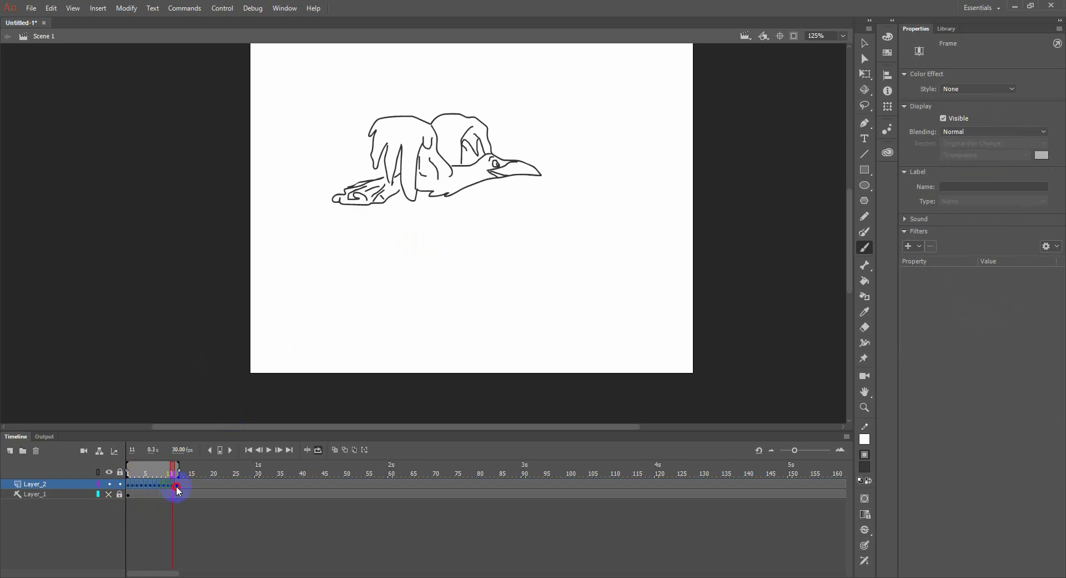
pyautogui.click(175, 485)
pyautogui.moveTo(178, 485); pyautogui.dragTo(236, 488)
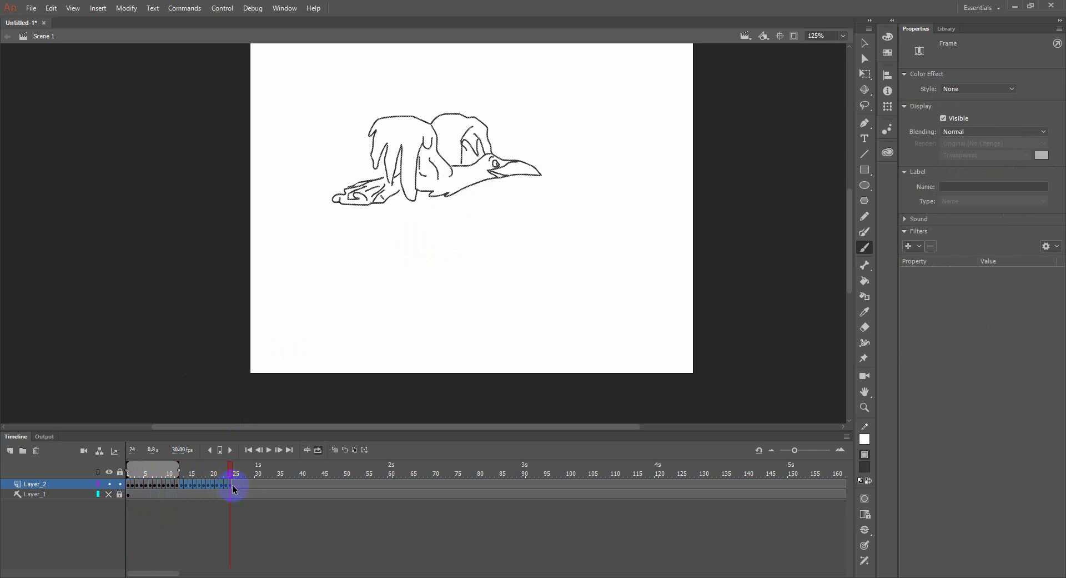
pyautogui.press('alt')
pyautogui.moveTo(231, 487); pyautogui.dragTo(283, 489)
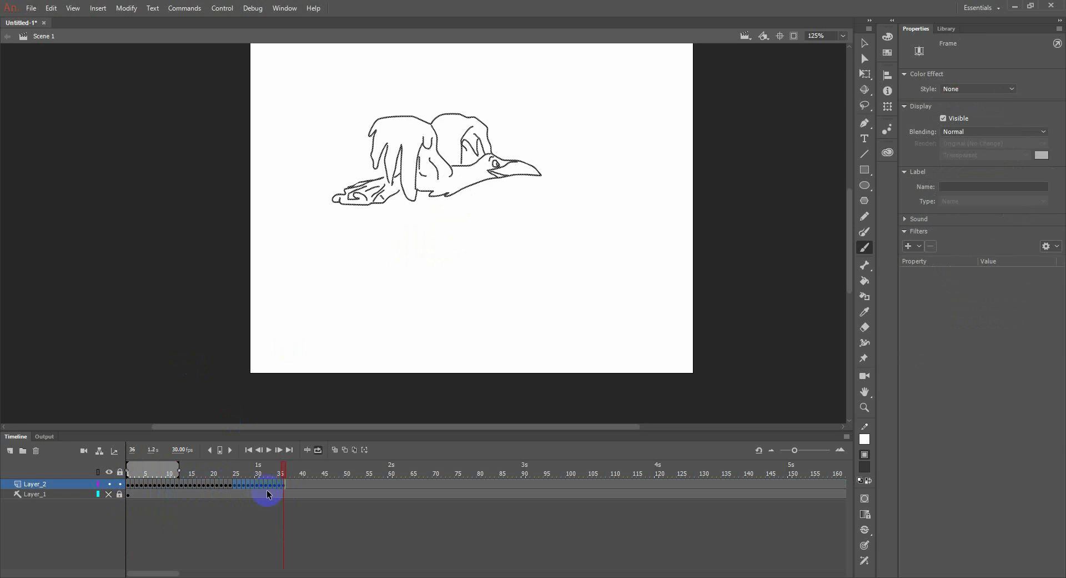
# - Extend the loop range to frame 36 and play the repeated flight cycle
pyautogui.moveTo(180, 469); pyautogui.dragTo(285, 470)
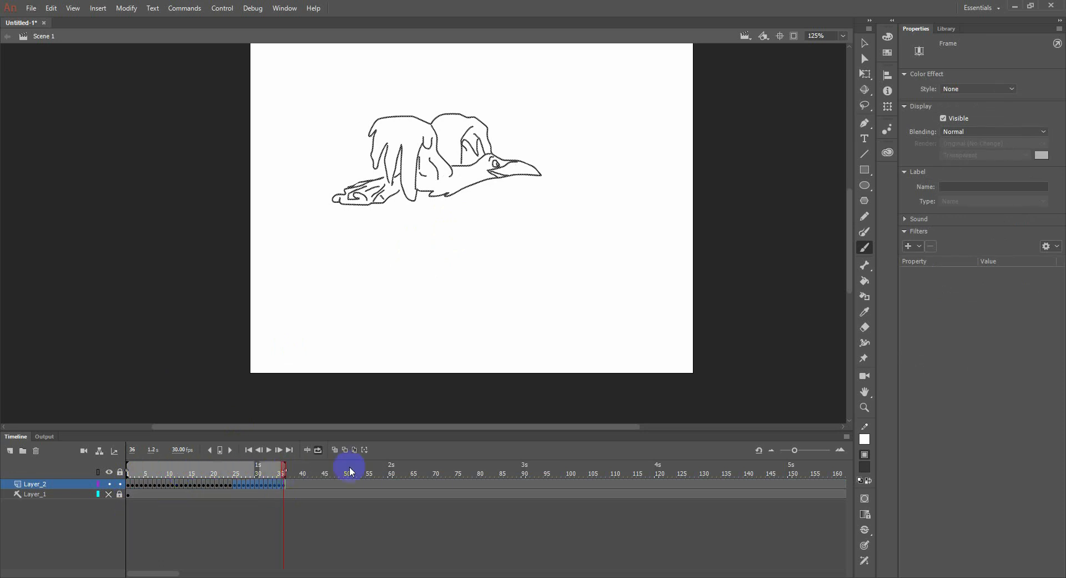
pyautogui.press('Return')
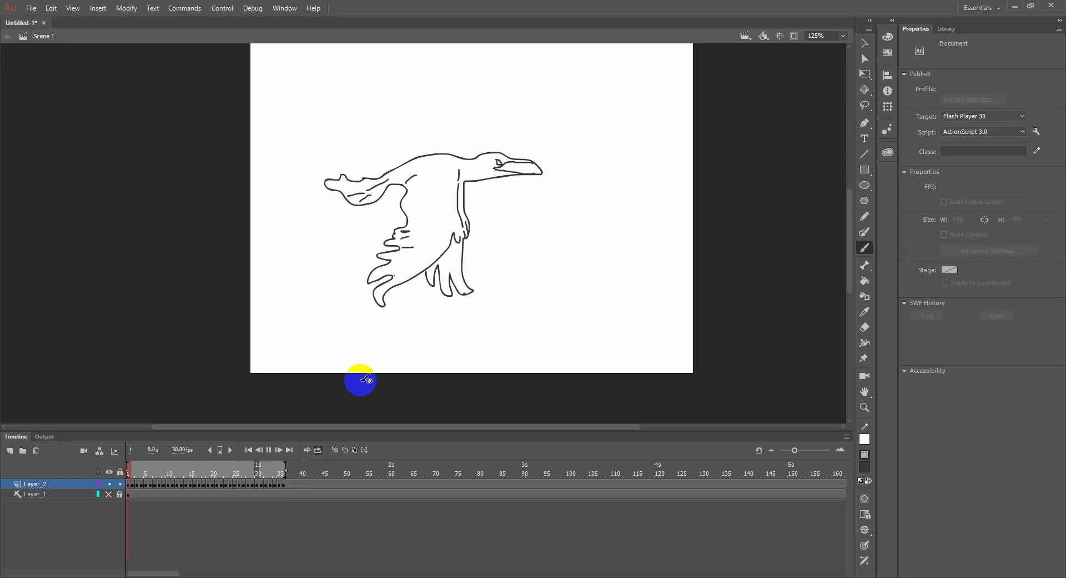